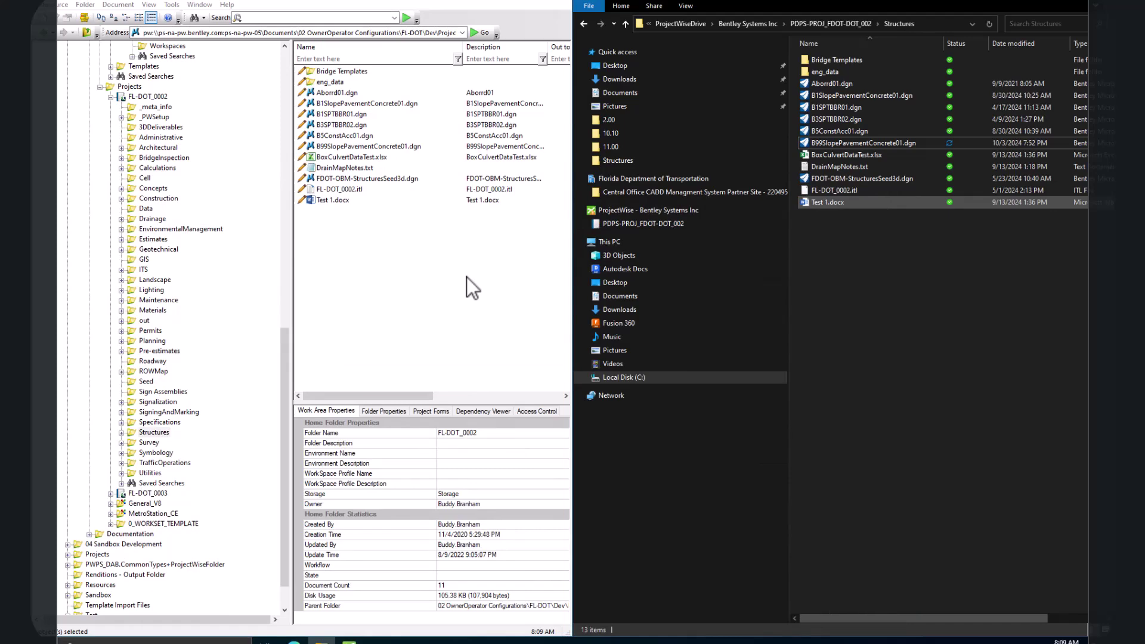
Browse the local disk to the synced project folder ProjectWiseDrive\Bentley Systems Inc\PDPS-PROJ_FDOT-DOT_002
{"action": "left_click", "coordinate": [623, 376]}
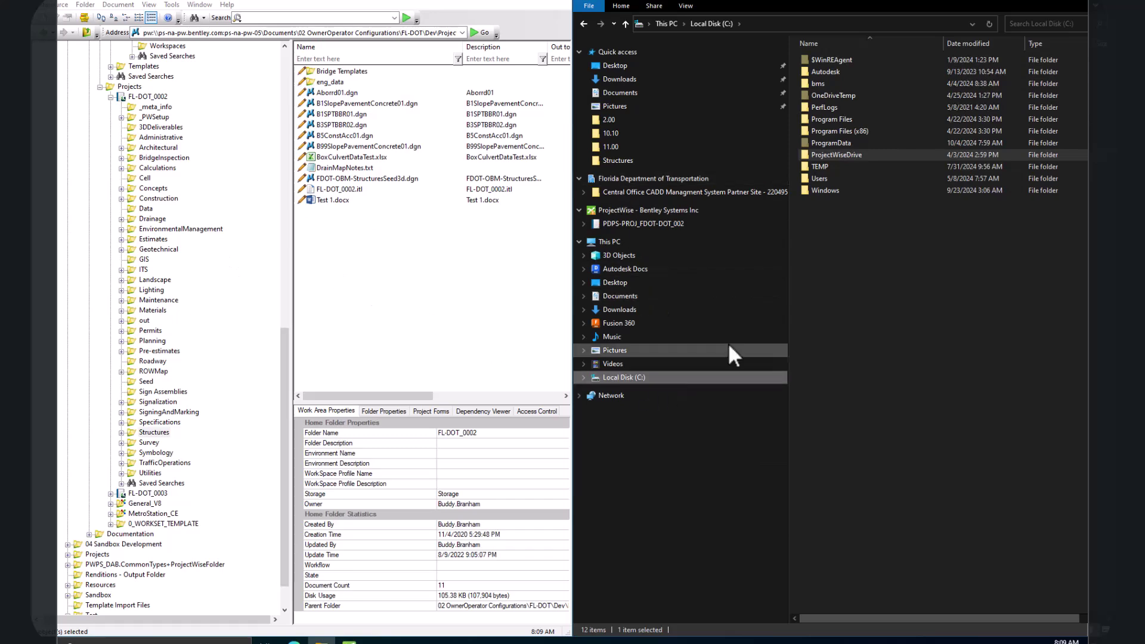
{"action": "double_click", "coordinate": [815, 155]}
{"action": "double_click", "coordinate": [812, 62]}
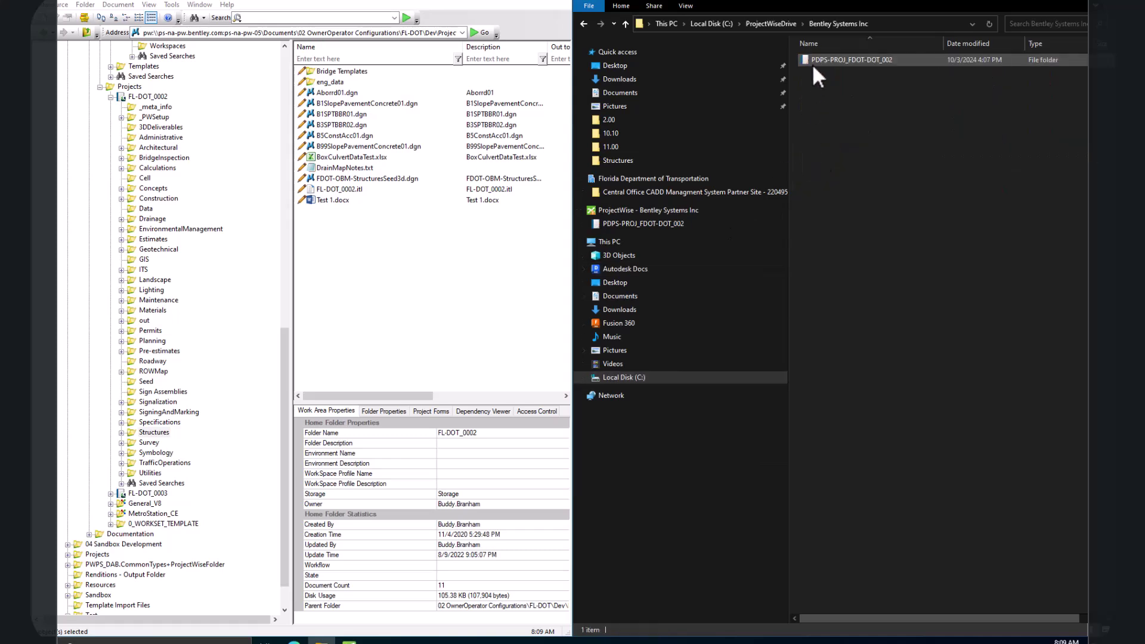
{"action": "double_click", "coordinate": [814, 58]}
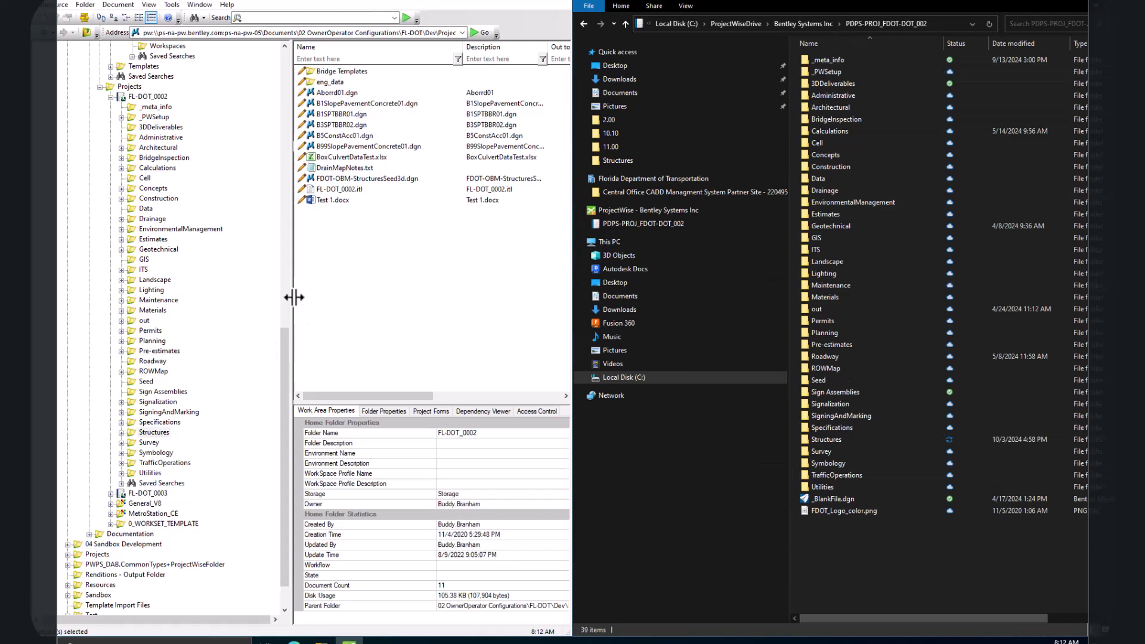
In ProjectWise Explorer, view the contents of the FDOTConnect2023 workspace folder and its FDOT _PWSetup subfolder
{"action": "left_click_drag", "start_coordinate": [285, 342], "coordinate": [291, 195]}
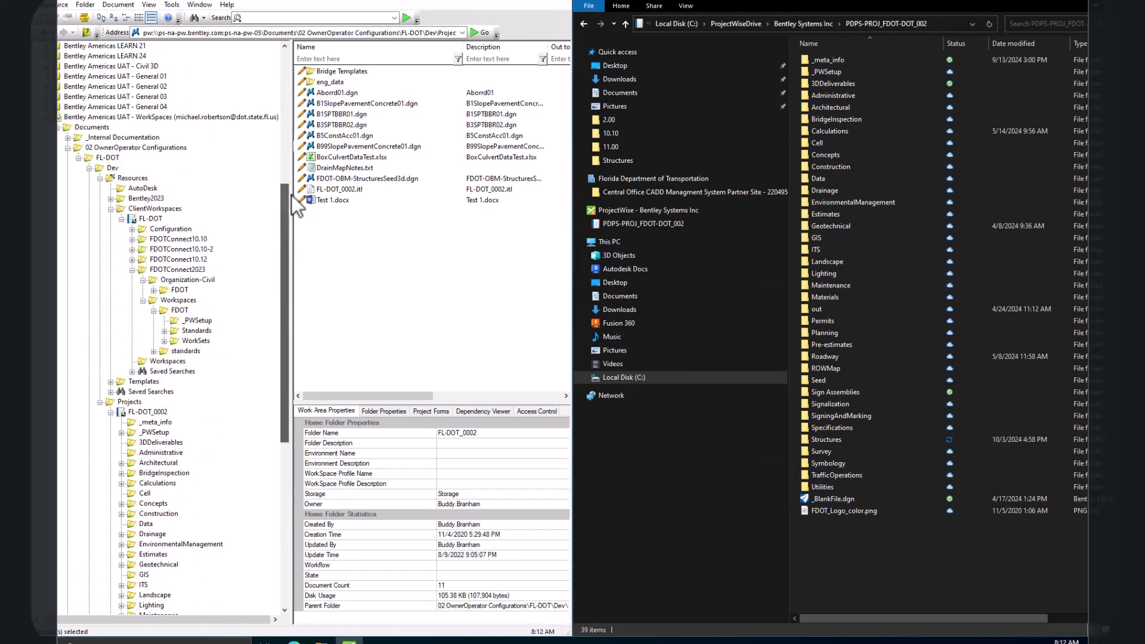
{"action": "left_click", "coordinate": [187, 271]}
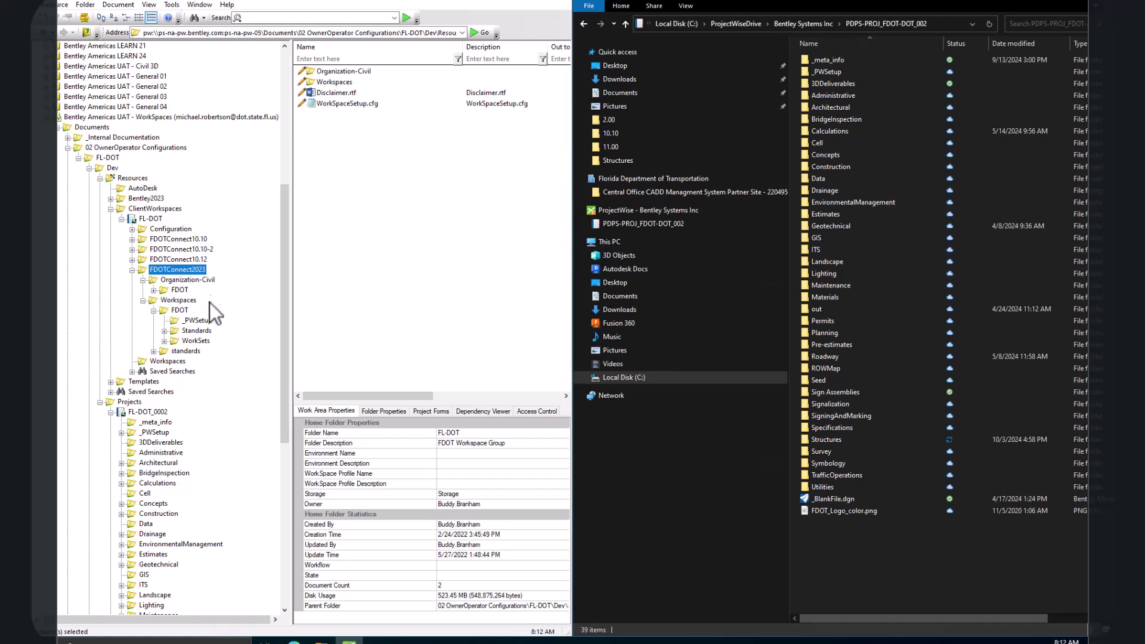
{"action": "left_click", "coordinate": [196, 321]}
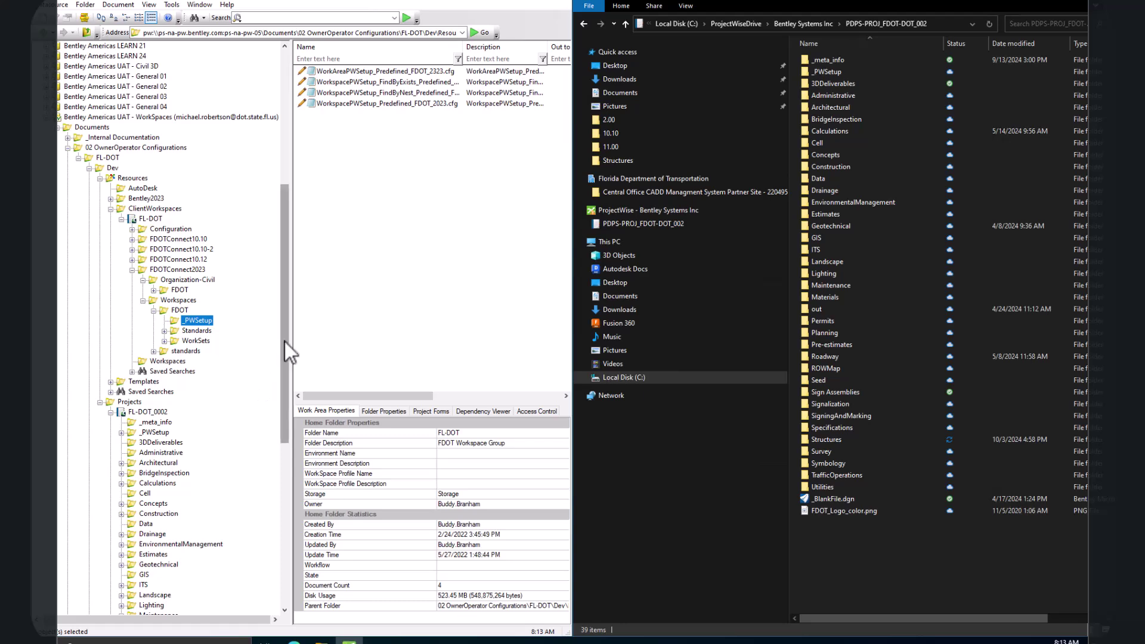
Go to the Roadway folder of project FL-DOT_0002 and open the drawing ALGNRD02.dgn
{"action": "left_click_drag", "start_coordinate": [285, 356], "coordinate": [283, 422]}
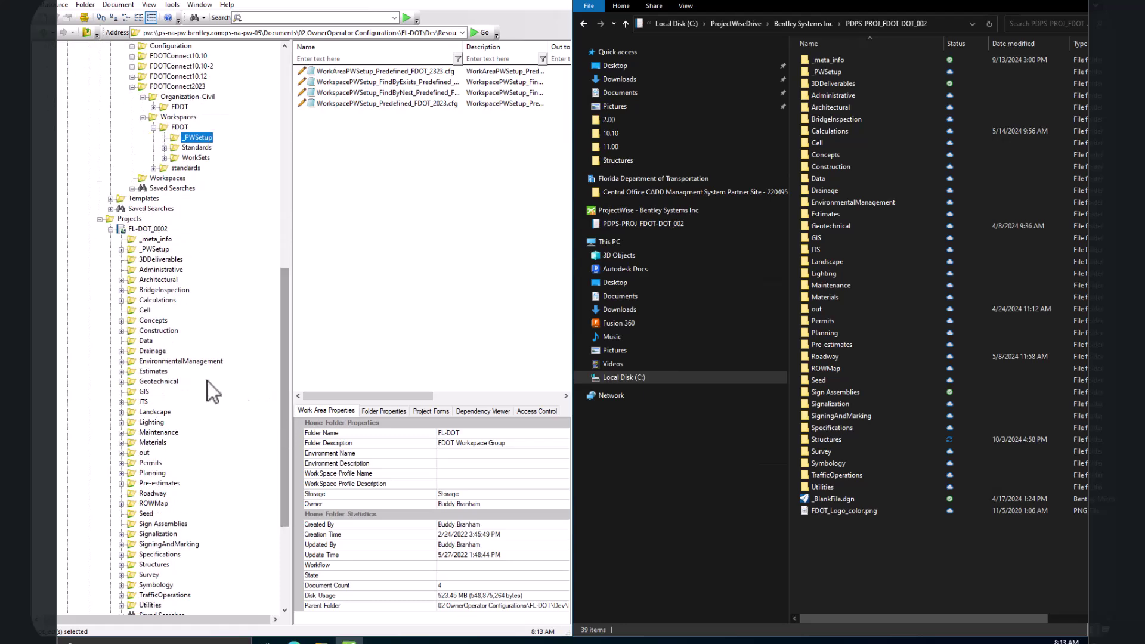
{"action": "left_click", "coordinate": [156, 228]}
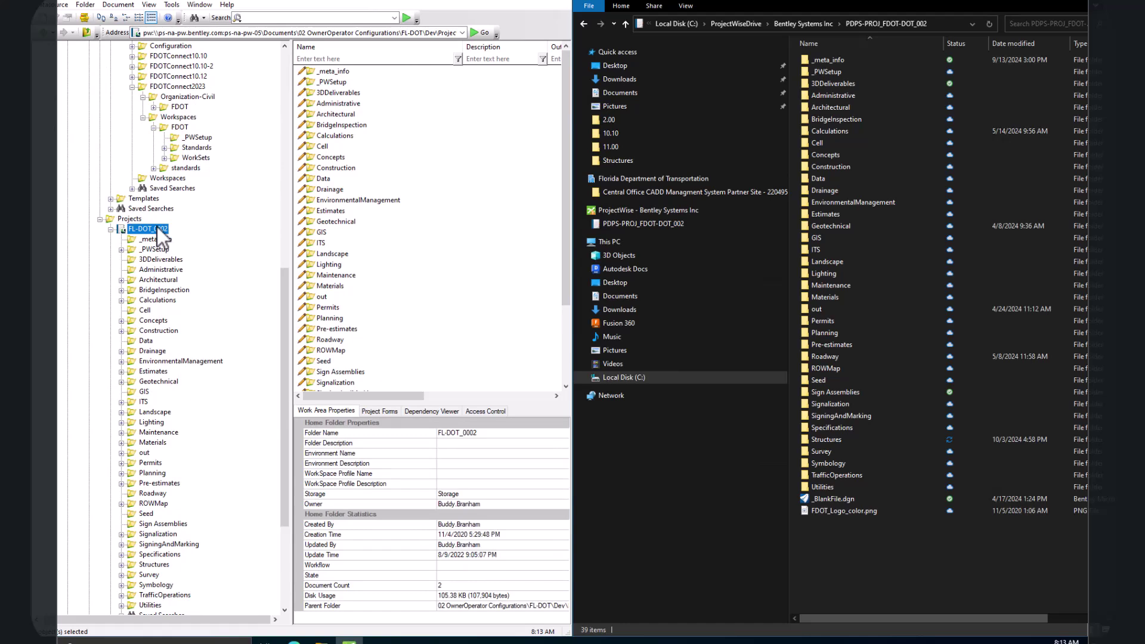
{"action": "scroll", "coordinate": [161, 236], "scroll_direction": "down", "scroll_amount": 1}
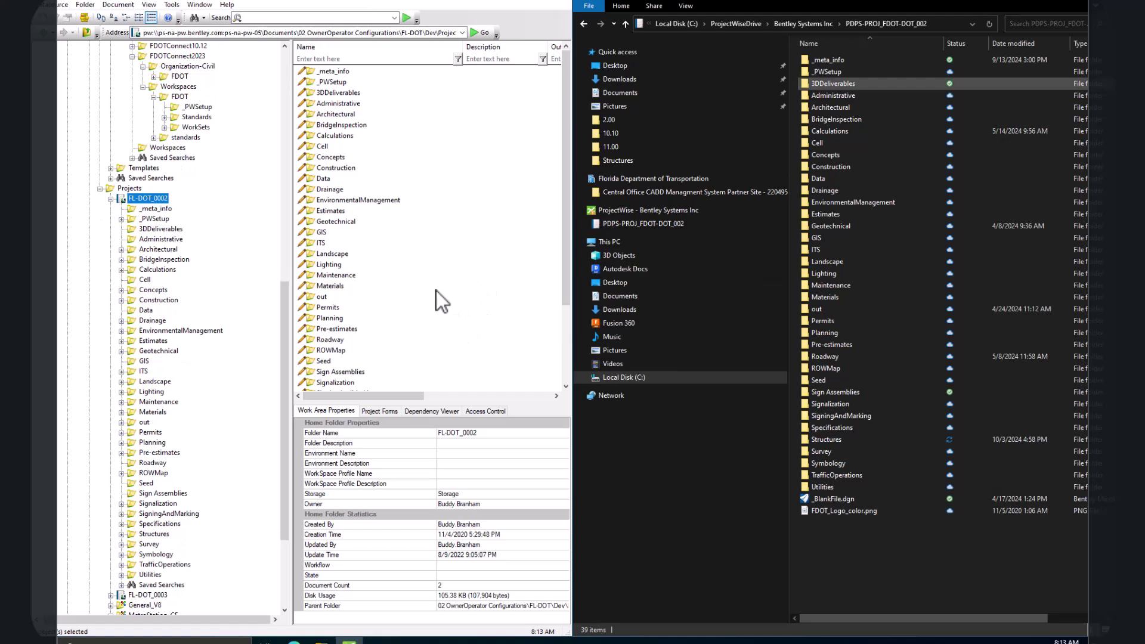
{"action": "left_click", "coordinate": [334, 341]}
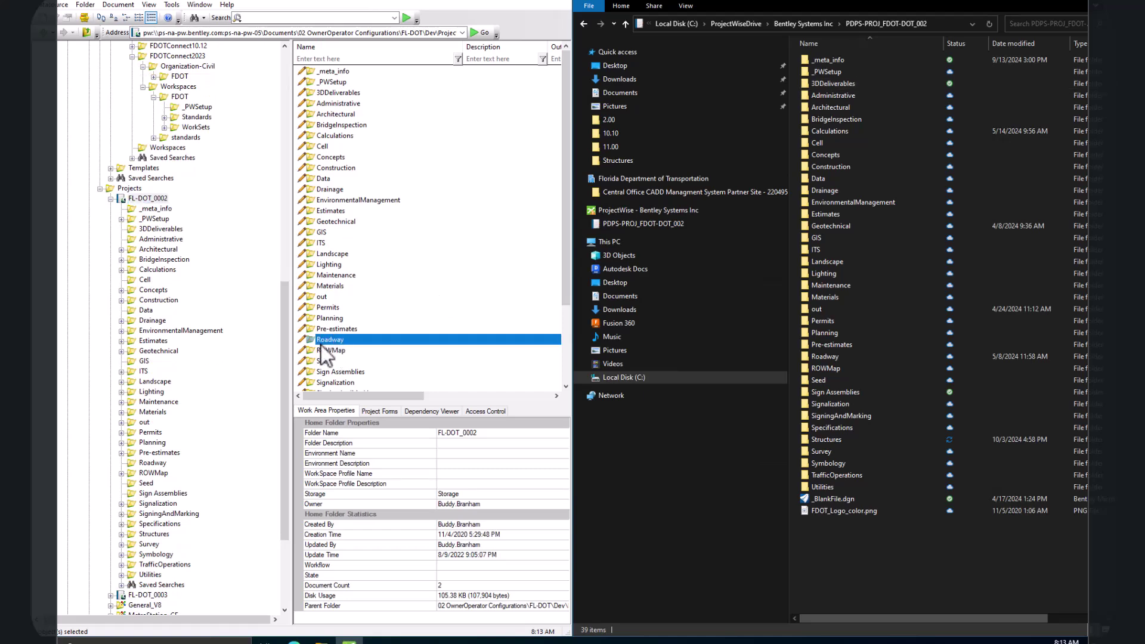
{"action": "double_click", "coordinate": [321, 345]}
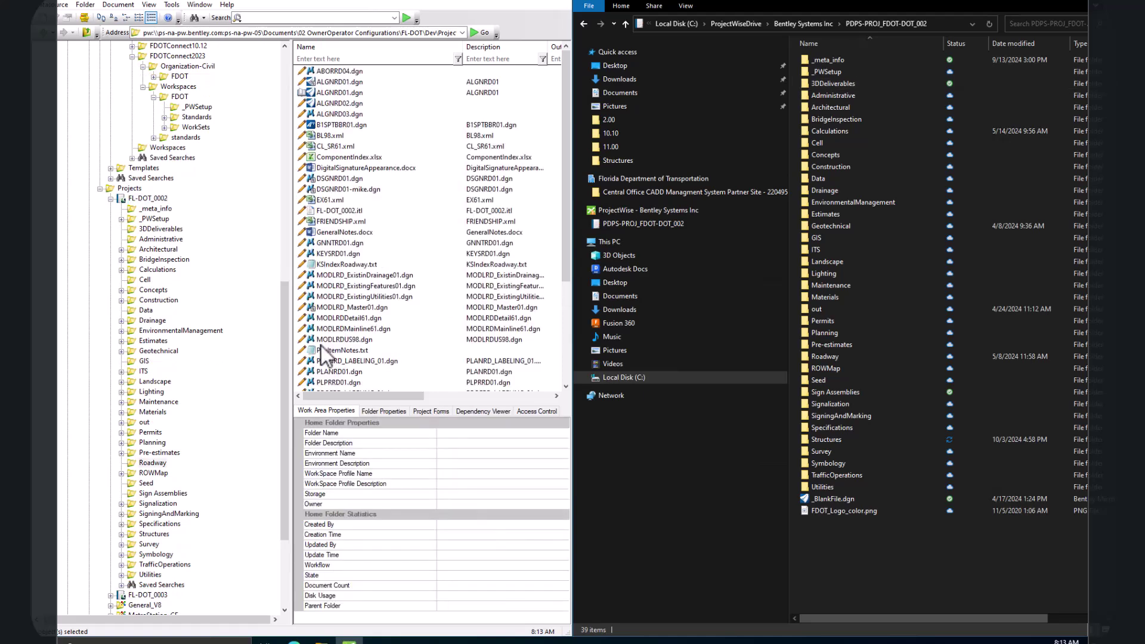
{"action": "right_click", "coordinate": [344, 106]}
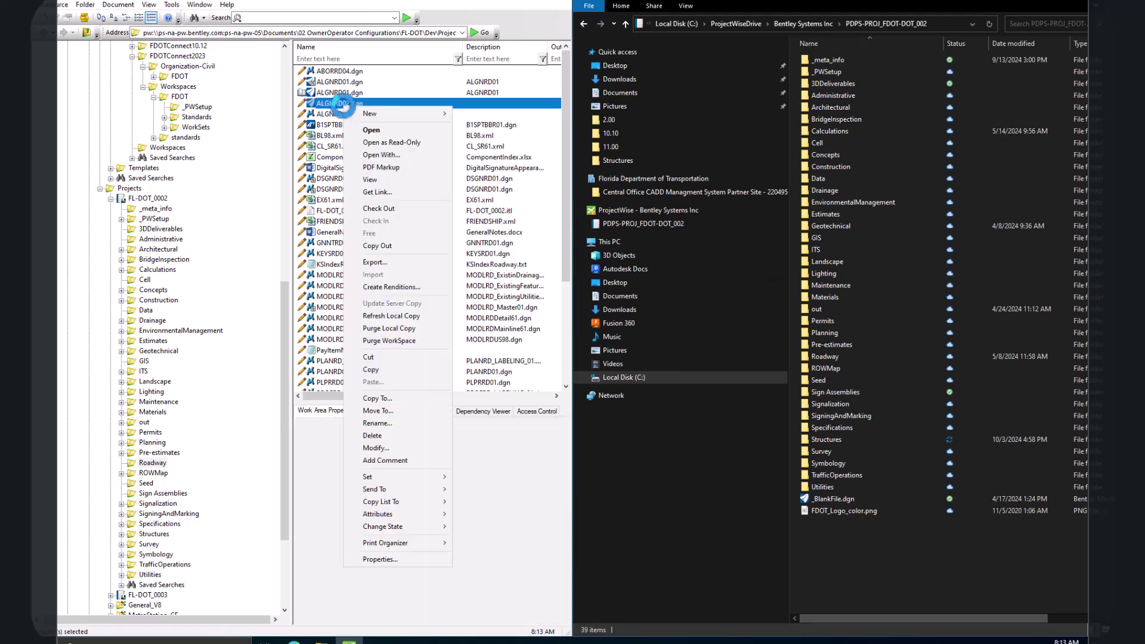
{"action": "left_click", "coordinate": [376, 129]}
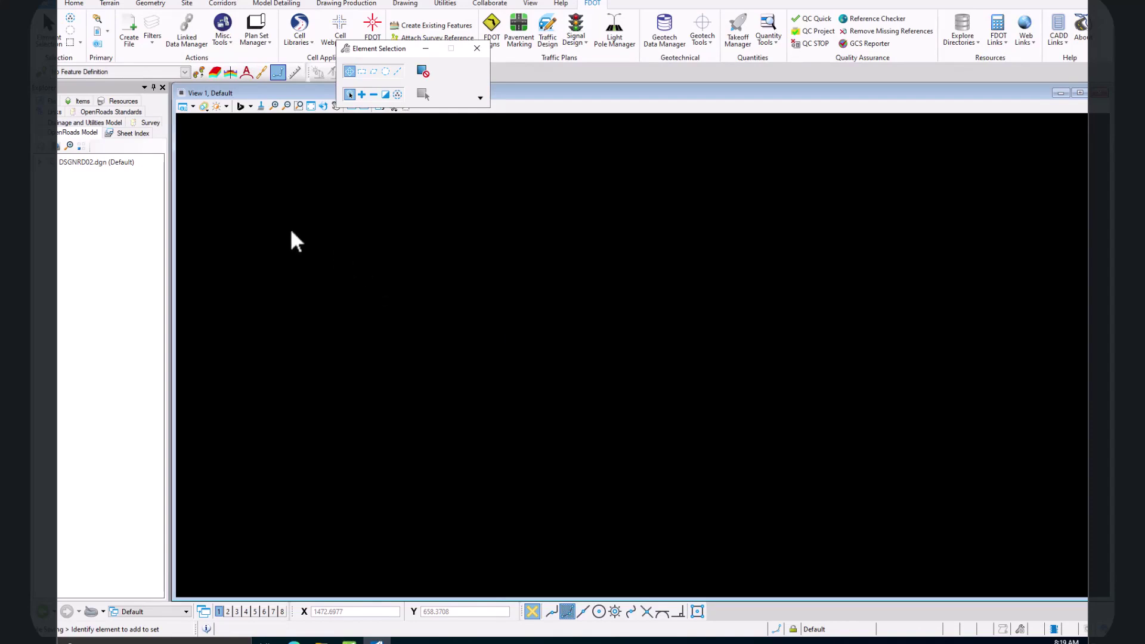
Start creating a new file with the STRUCTURES discipline, keeping the Erosion Protection Sheet Files group
{"action": "left_click", "coordinate": [130, 37]}
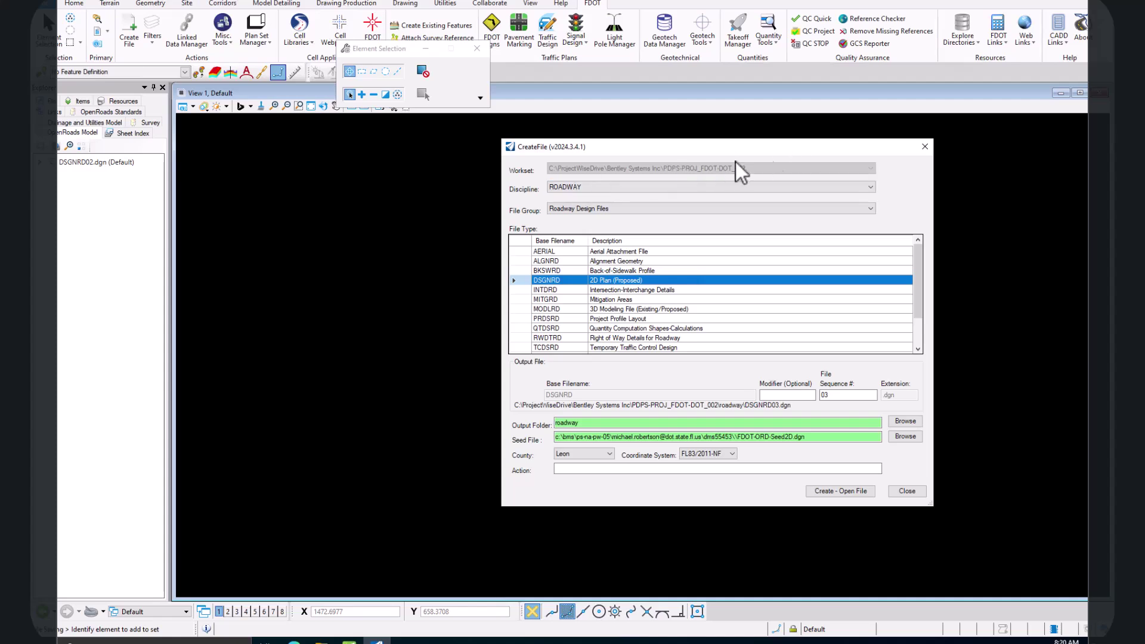
{"action": "left_click", "coordinate": [594, 188]}
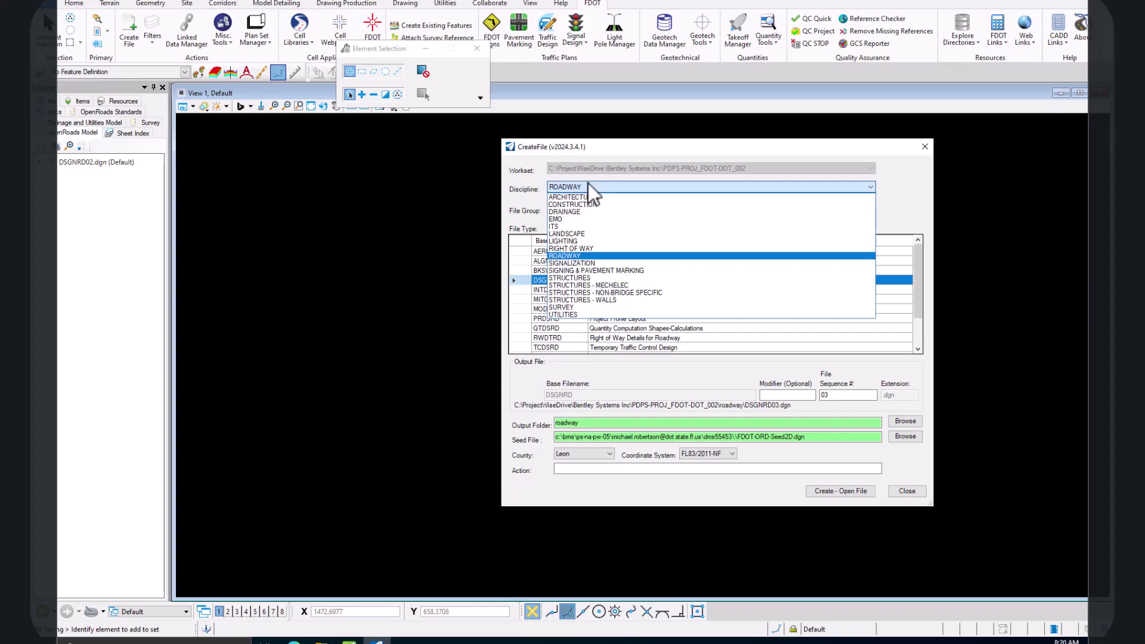
{"action": "left_click", "coordinate": [574, 278]}
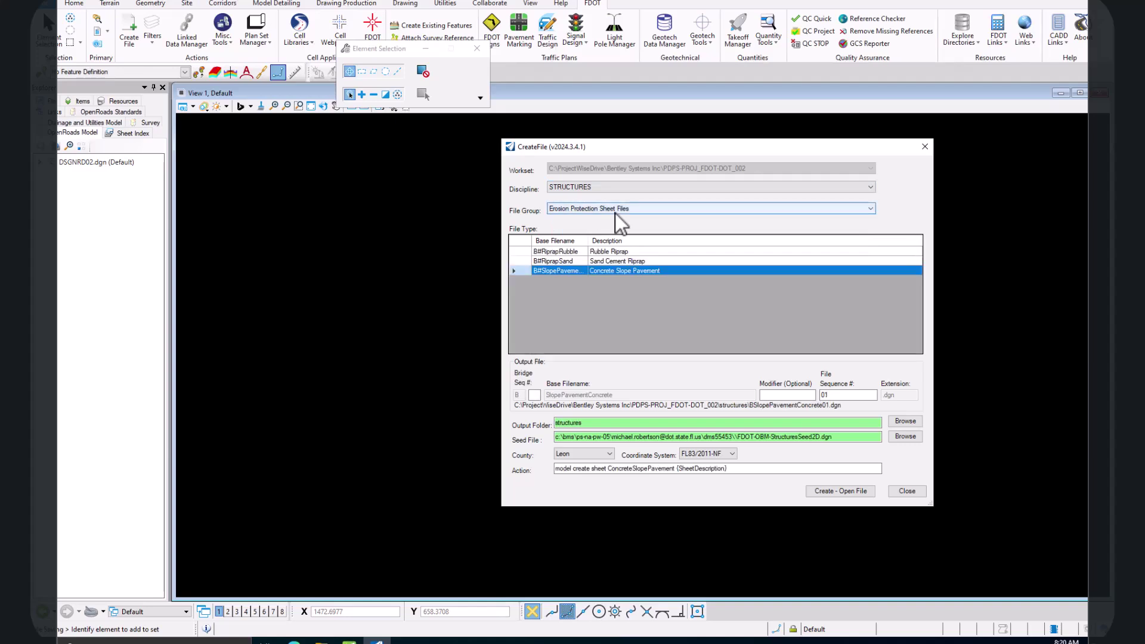
{"action": "left_click", "coordinate": [618, 210]}
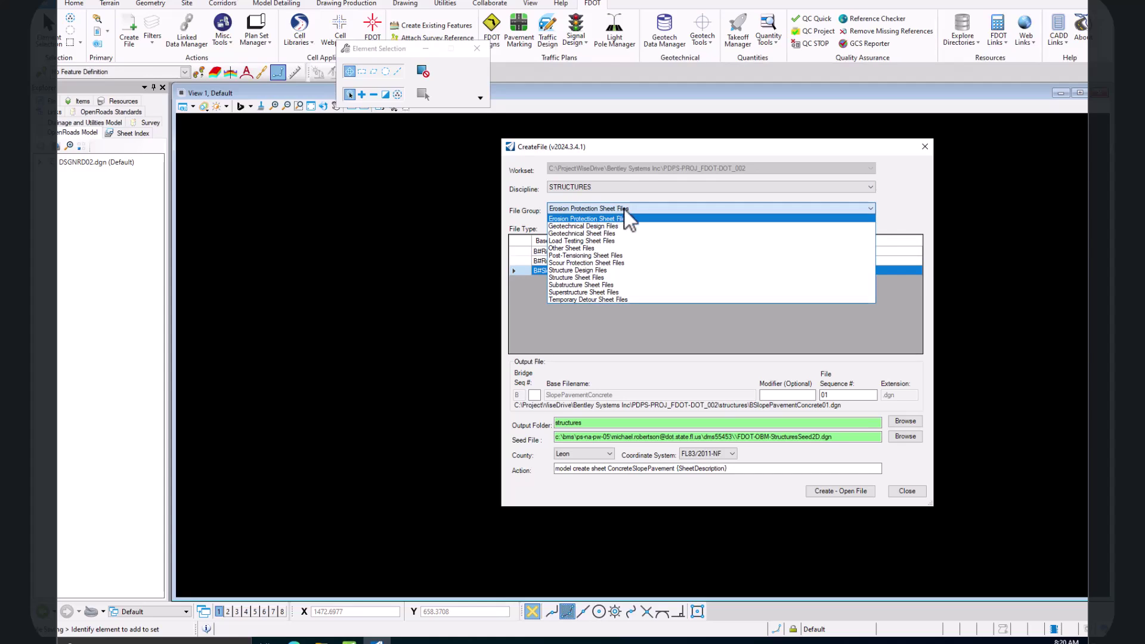
{"action": "left_click", "coordinate": [624, 209]}
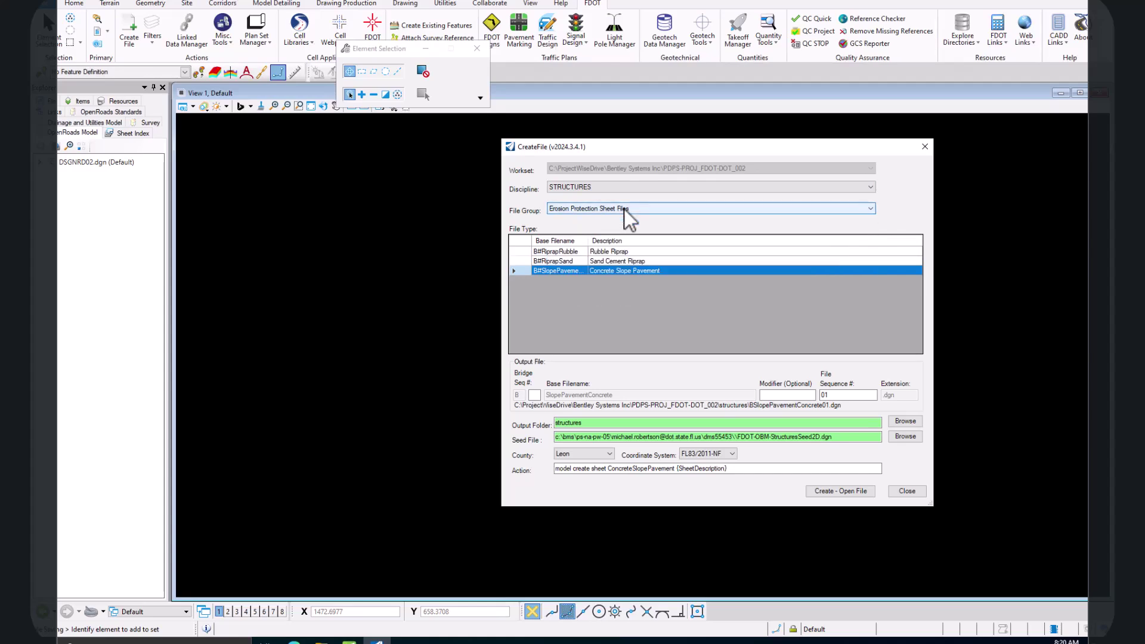
Set the bridge sequence number to 66, then create and open the Concrete Slope Pavement sheet file using the active FDOT WorkSpace and WorkSet
{"action": "left_click", "coordinate": [534, 396]}
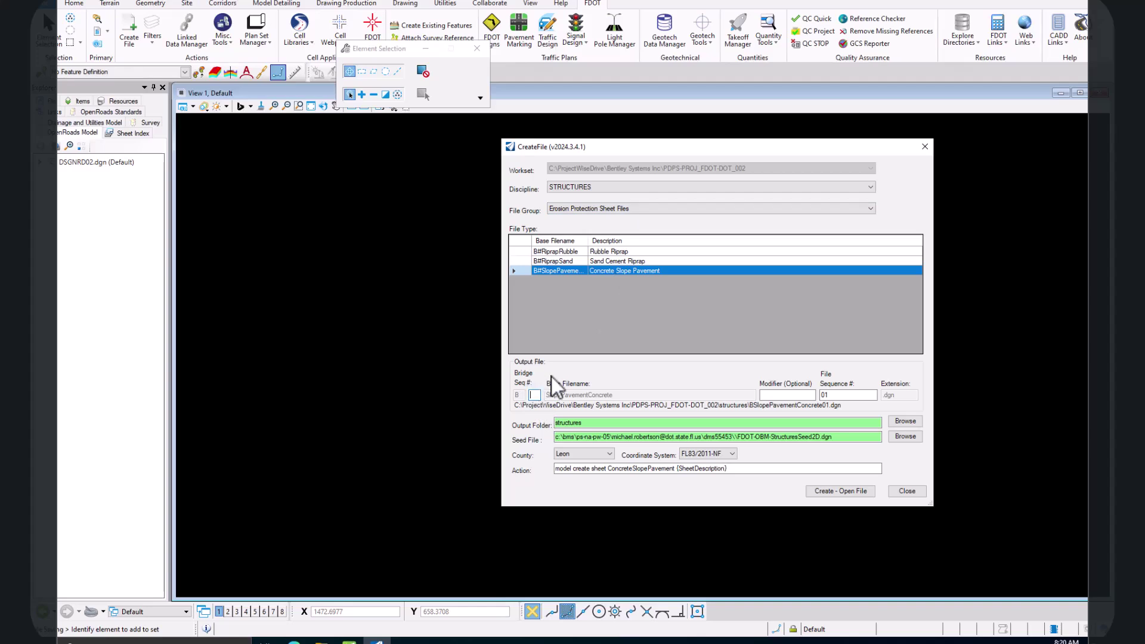
{"action": "type", "text": "66"}
{"action": "left_click_drag", "start_coordinate": [841, 438], "coordinate": [532, 453]}
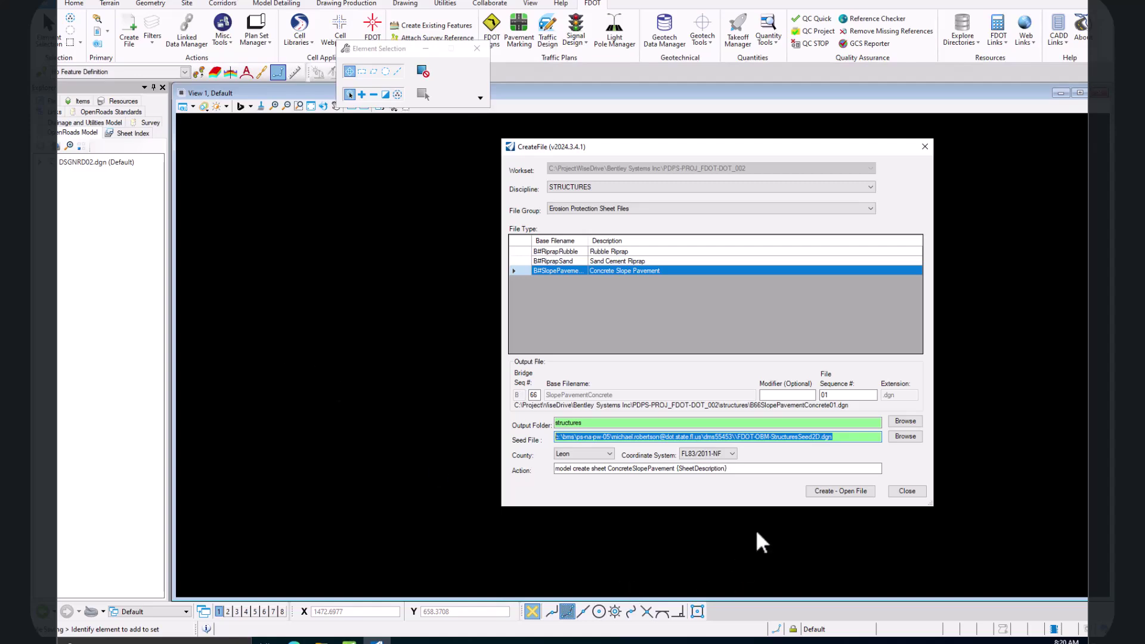
{"action": "left_click", "coordinate": [832, 494]}
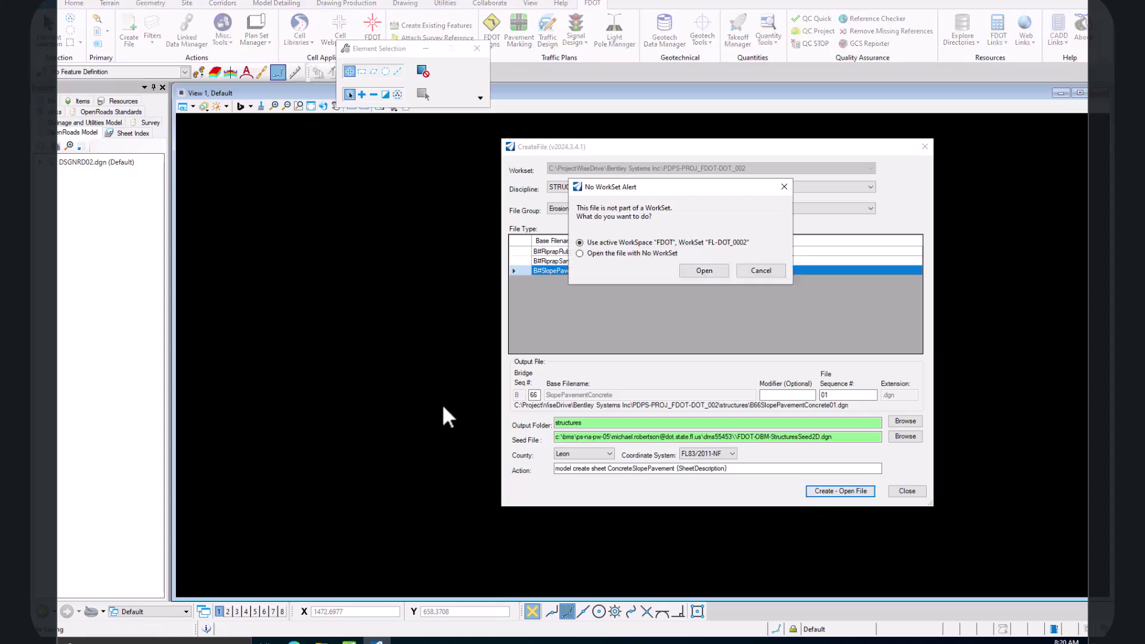
{"action": "left_click", "coordinate": [704, 271]}
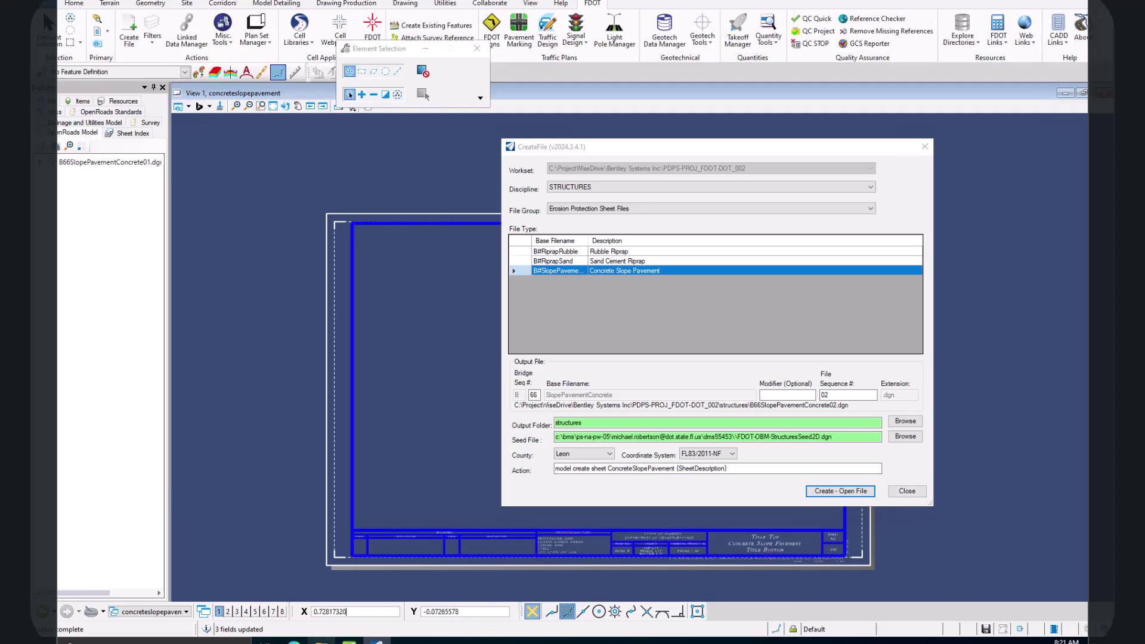
Switch to File Explorer and check the synced Structures folder for B66SlopePavementConcrete01.dgn
{"action": "left_click", "coordinate": [320, 641]}
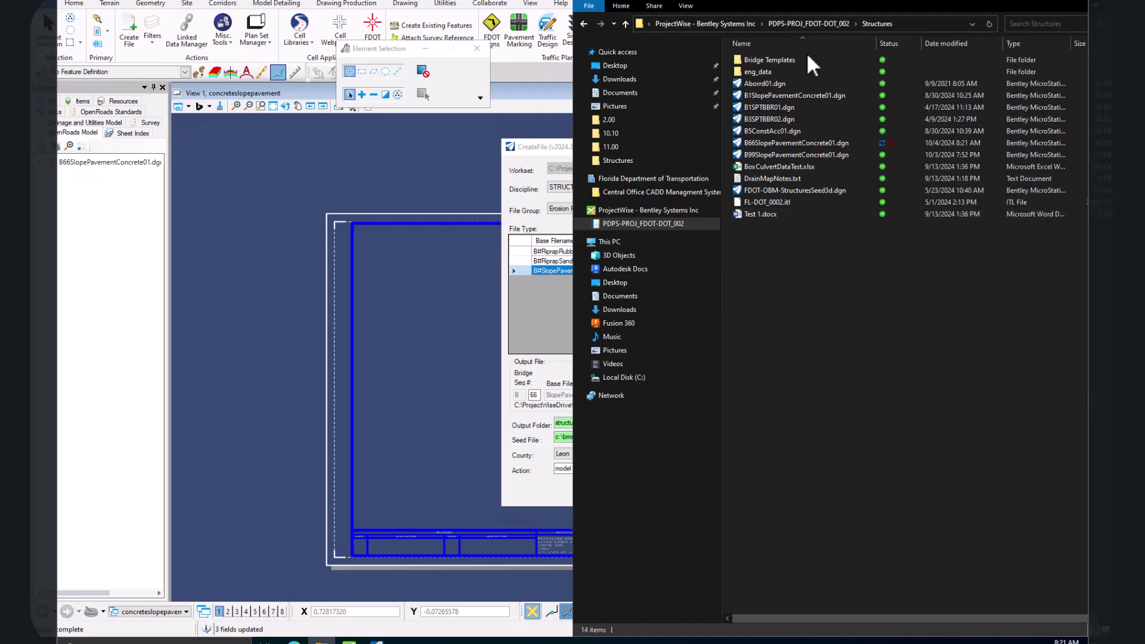
{"action": "left_click", "coordinate": [818, 29]}
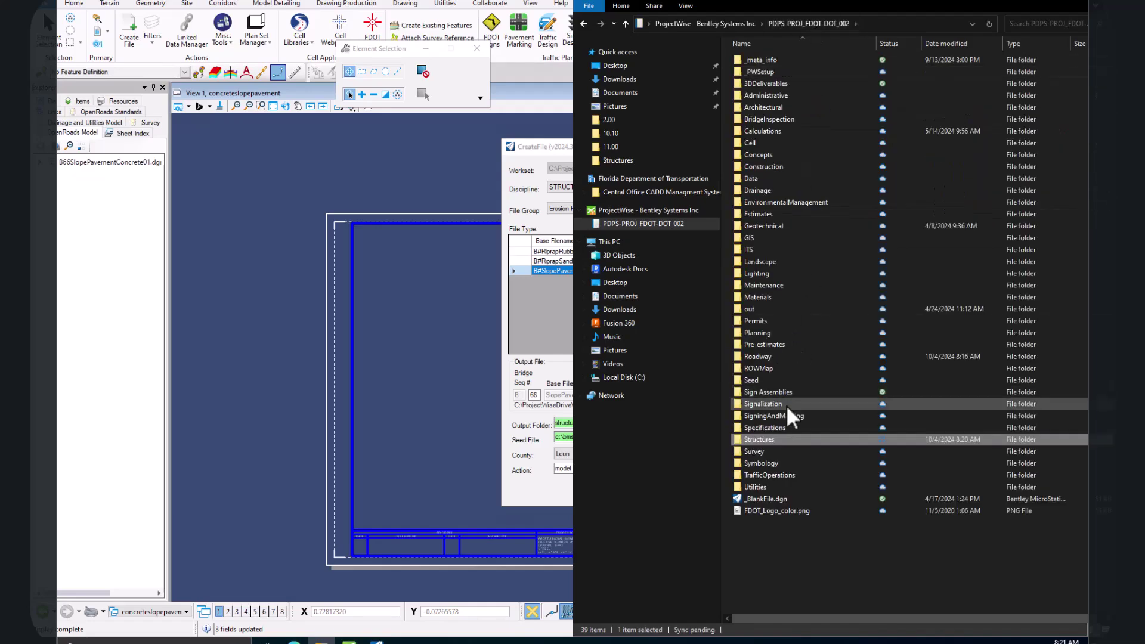
{"action": "double_click", "coordinate": [754, 451]}
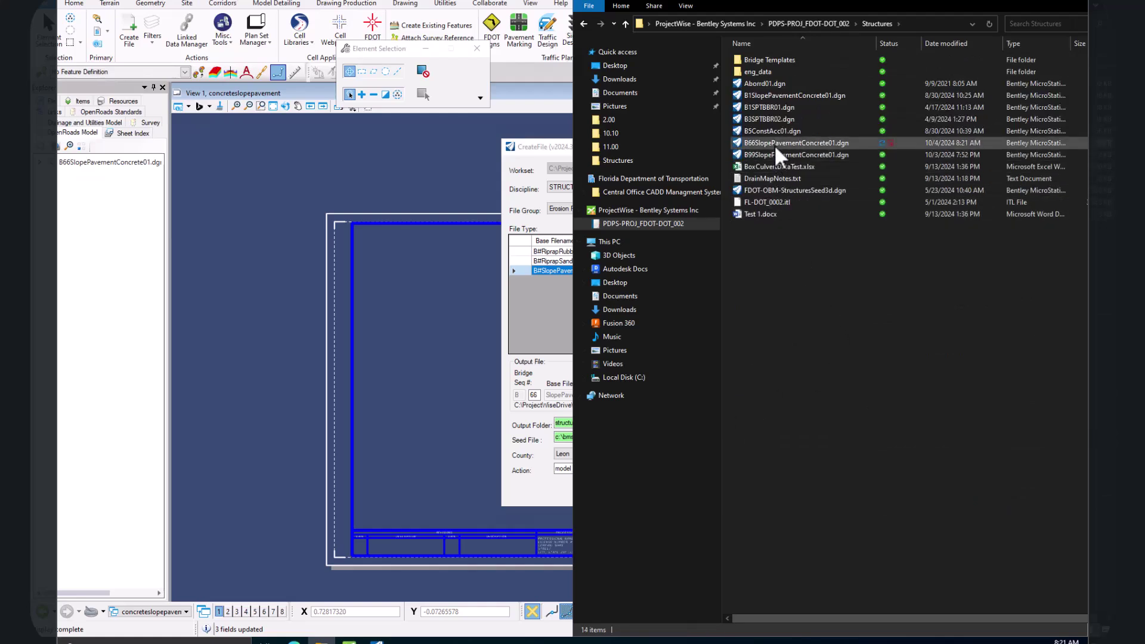
{"action": "left_click", "coordinate": [776, 148]}
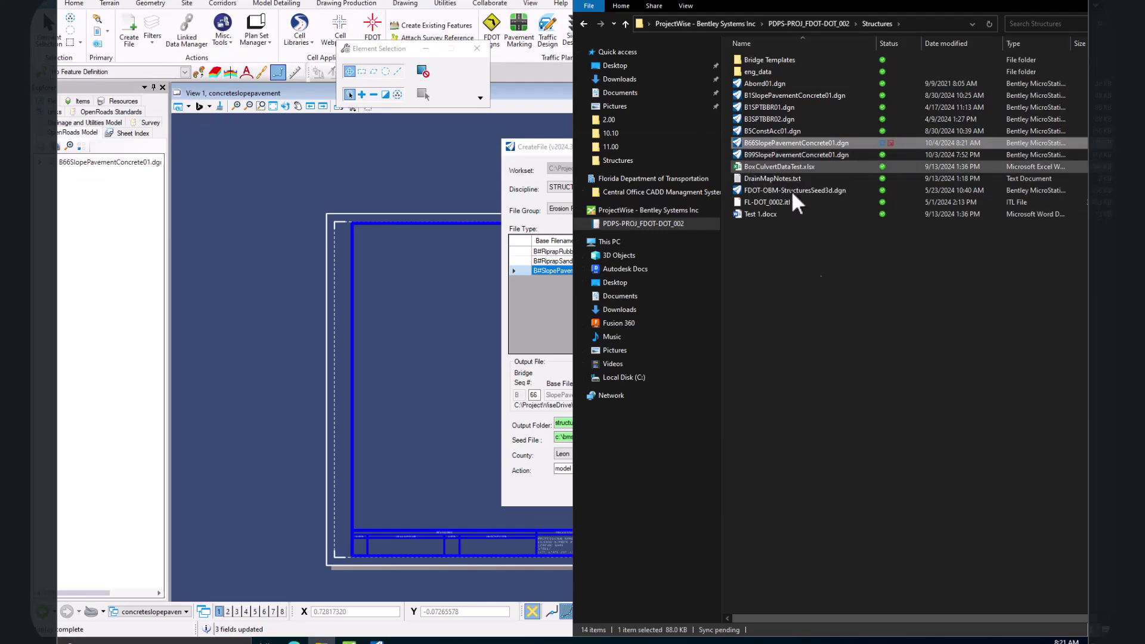
Switch to ProjectWise Explorer, reload the Structures folder and examine the commands available for B66SlopePavementConcrete01.dgn
{"action": "left_click", "coordinate": [349, 641]}
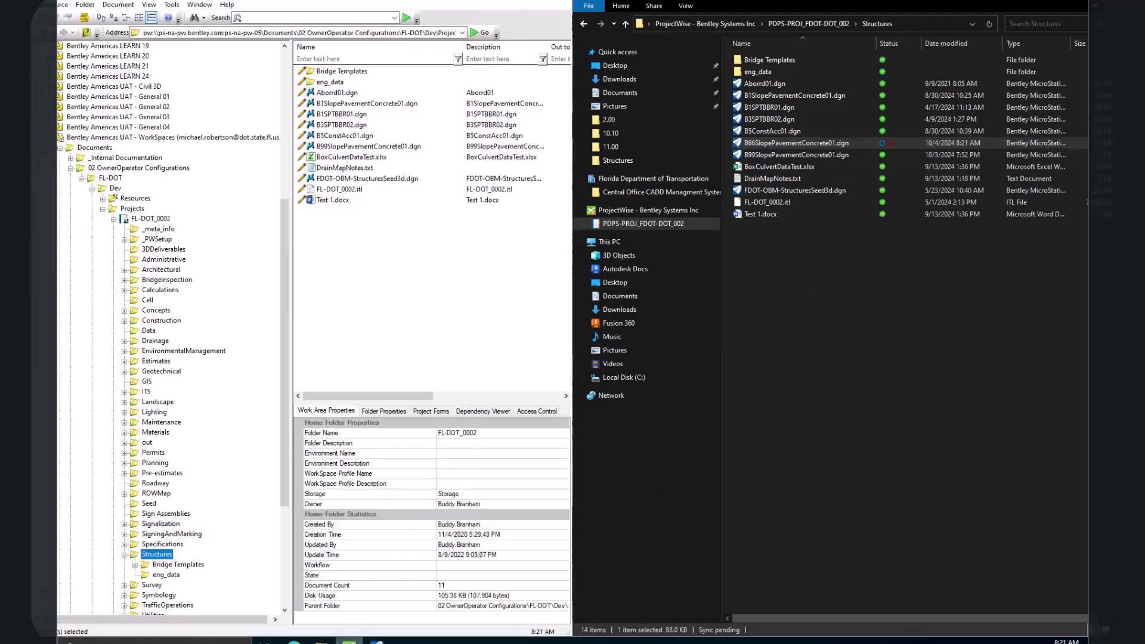
{"action": "double_click", "coordinate": [158, 556]}
{"action": "left_click", "coordinate": [336, 255]}
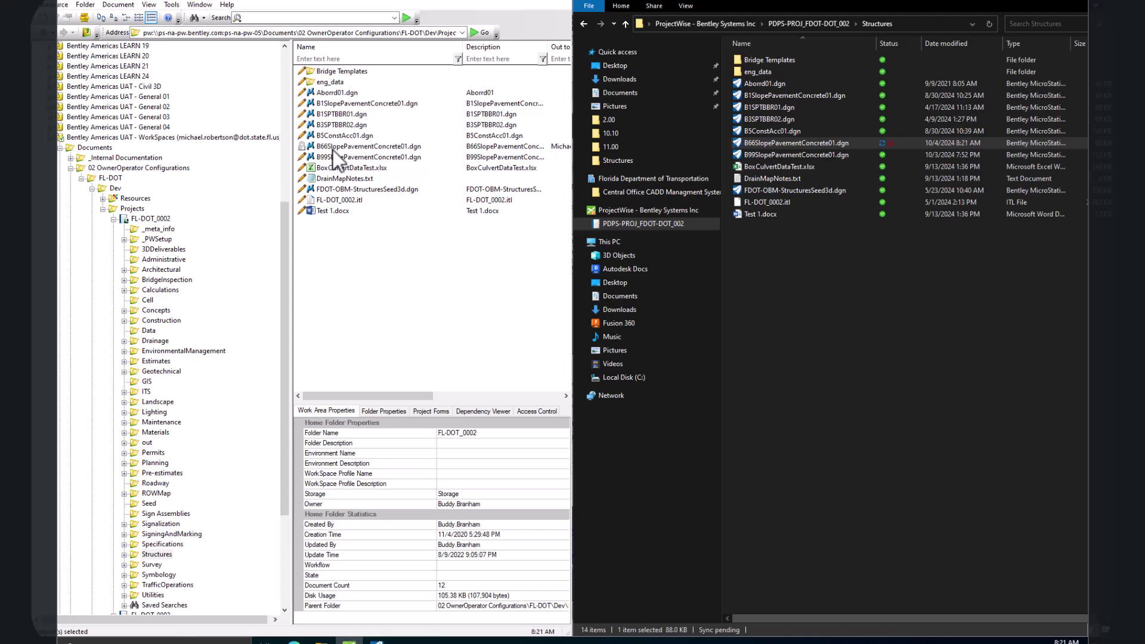
{"action": "right_click", "coordinate": [333, 149]}
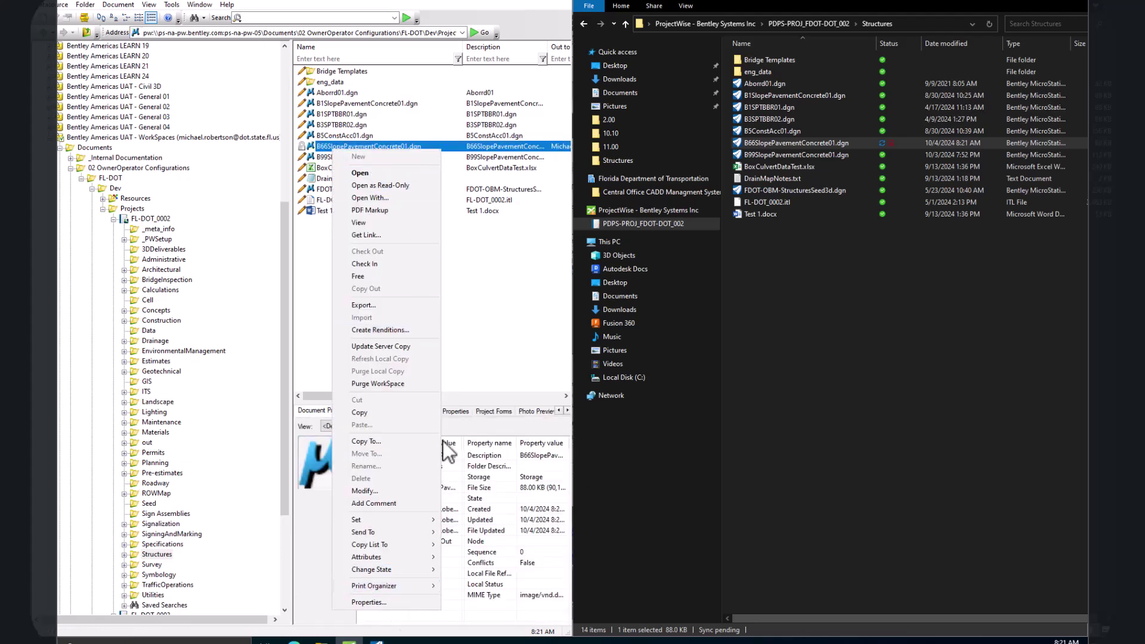
{"action": "left_click", "coordinate": [516, 306]}
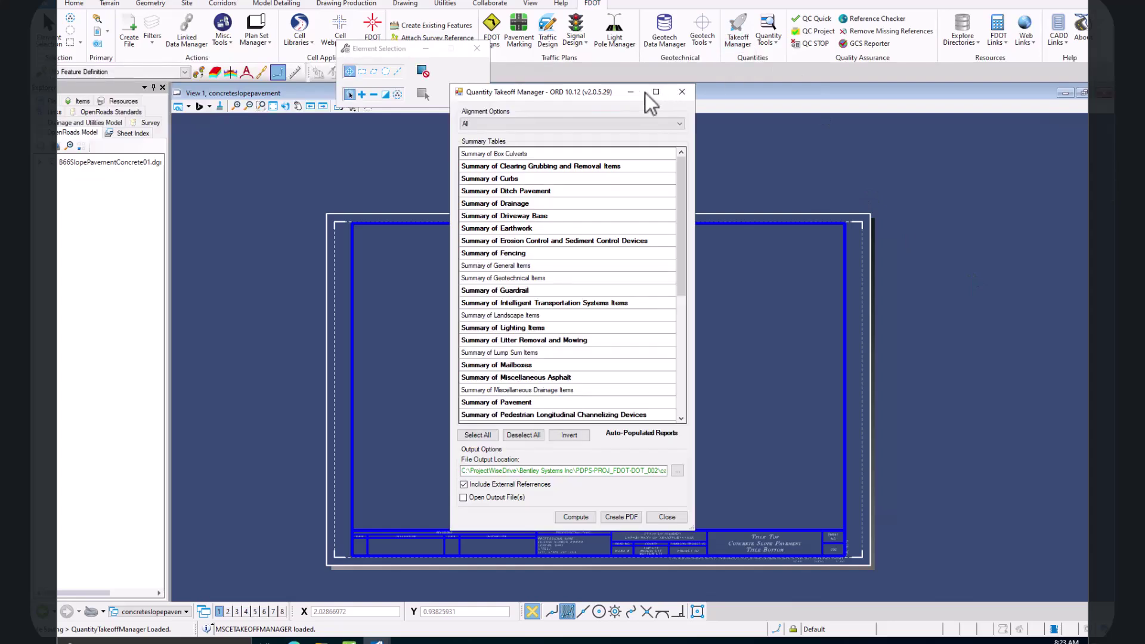
Widen the Quantity Takeoff Manager dialog to examine the full file output location, then close it
{"action": "left_click_drag", "start_coordinate": [607, 95], "coordinate": [658, 64]}
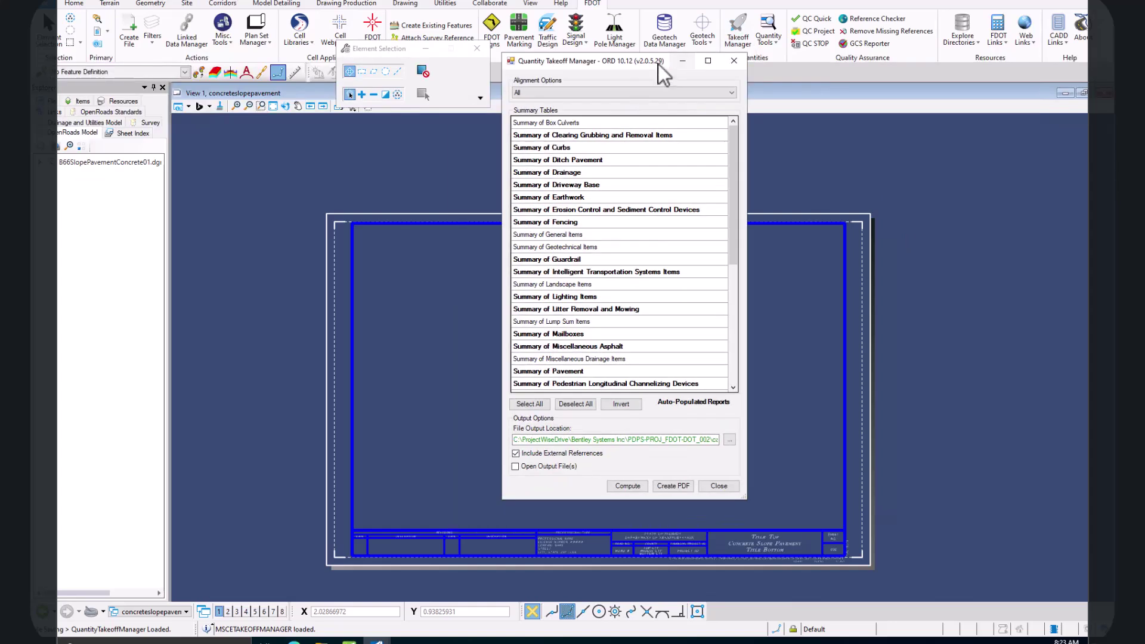
{"action": "left_click_drag", "start_coordinate": [750, 428], "coordinate": [902, 438]}
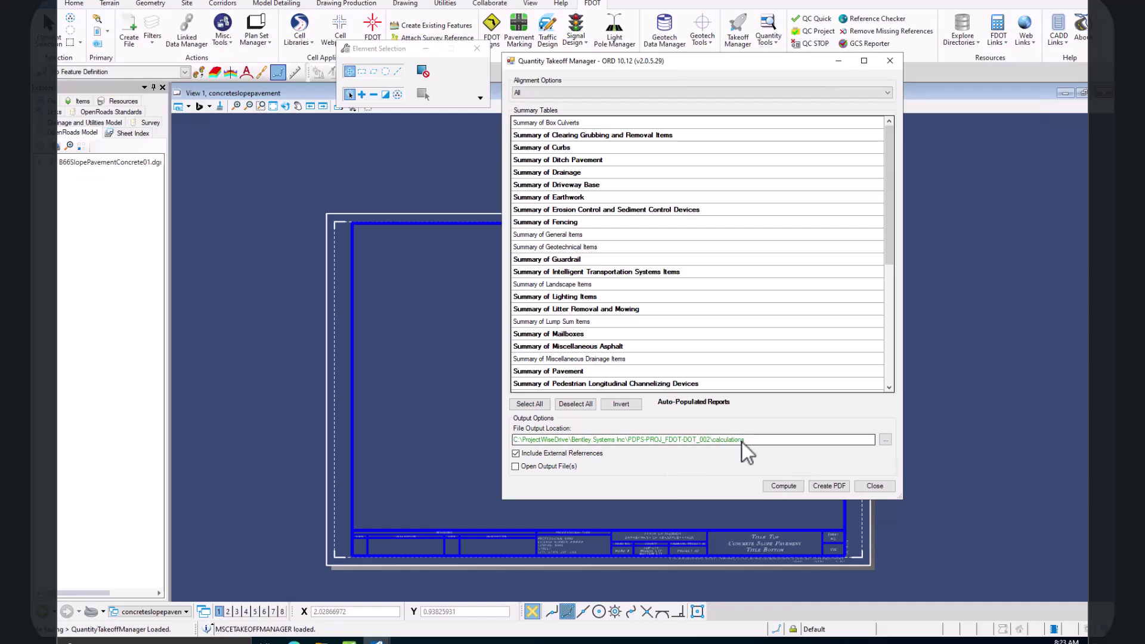
{"action": "left_click_drag", "start_coordinate": [747, 442], "coordinate": [531, 445]}
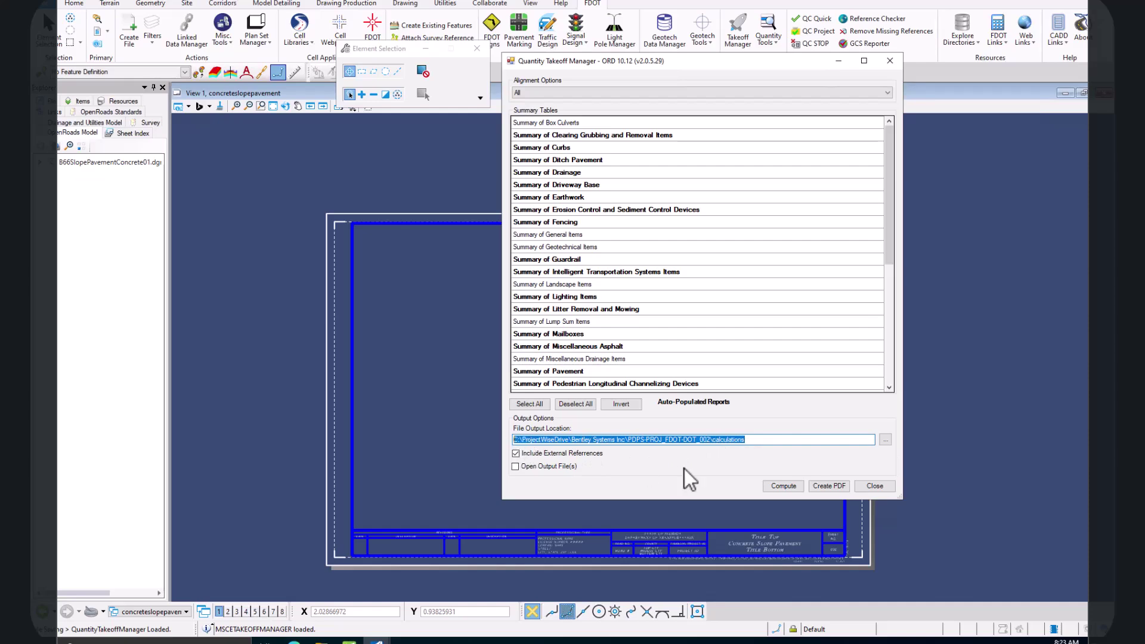
{"action": "left_click", "coordinate": [766, 439]}
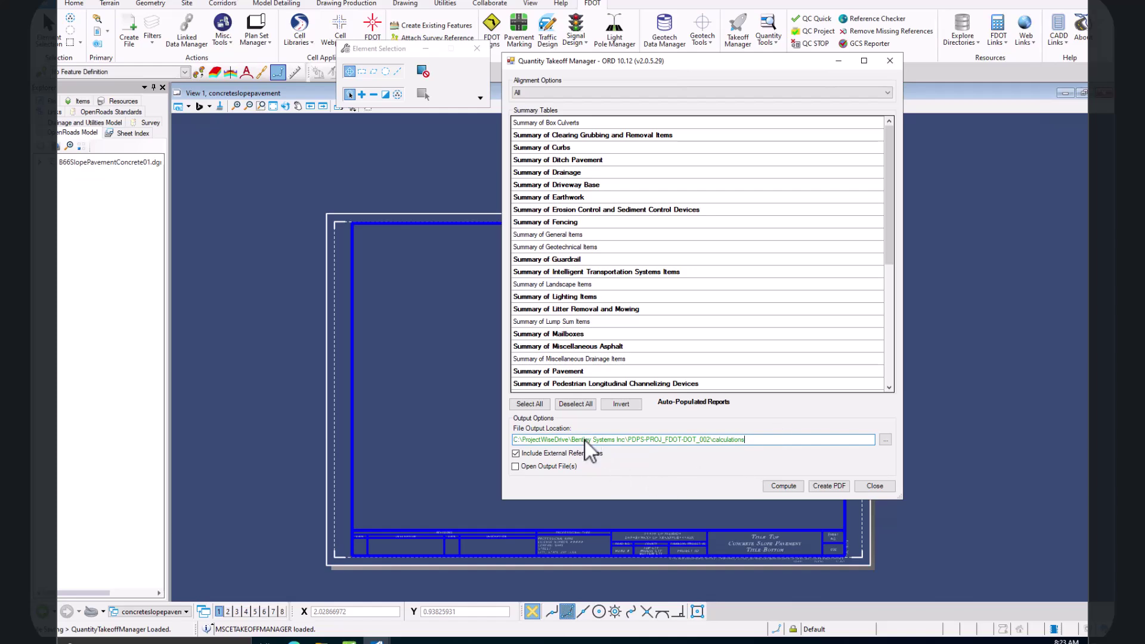
{"action": "left_click", "coordinate": [874, 486]}
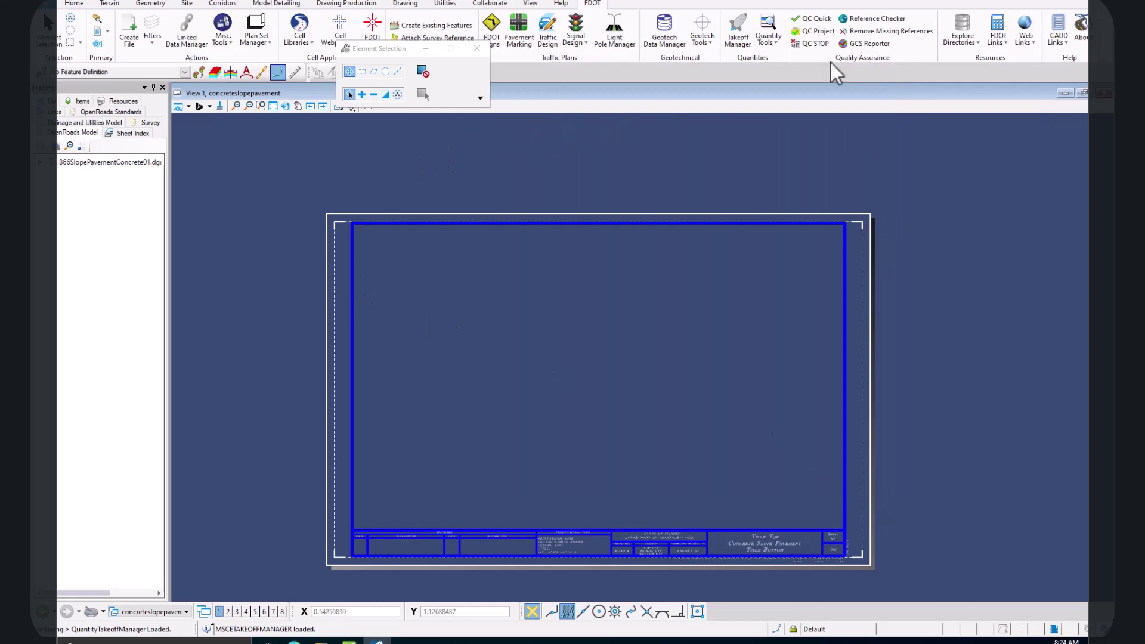
Start QC Project, browse the PDPS-PROJ_FDOT-DOT_002 folders under ProjectWiseDrive on the C: drive, then cancel and close the project selection
{"action": "left_click", "coordinate": [809, 31]}
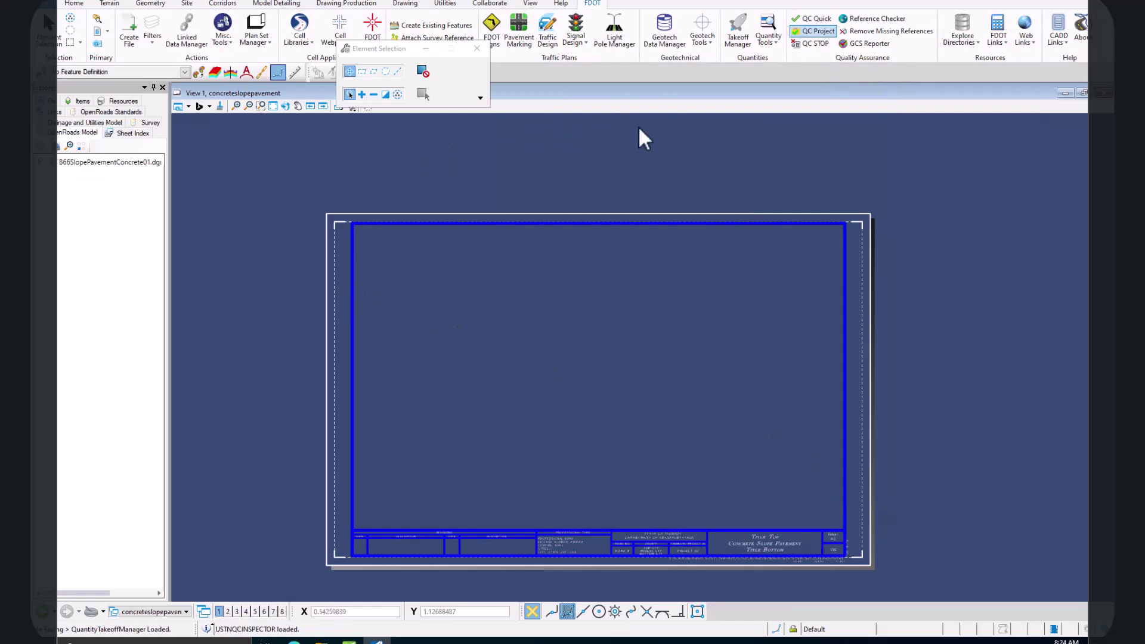
{"action": "left_click", "coordinate": [516, 87]}
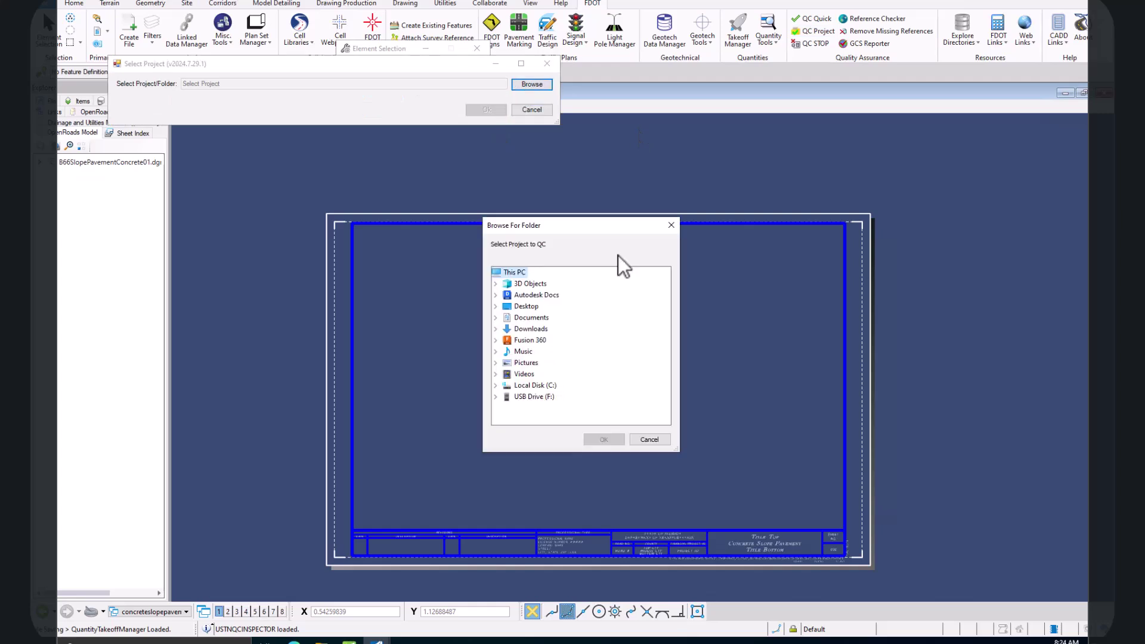
{"action": "left_click", "coordinate": [493, 386]}
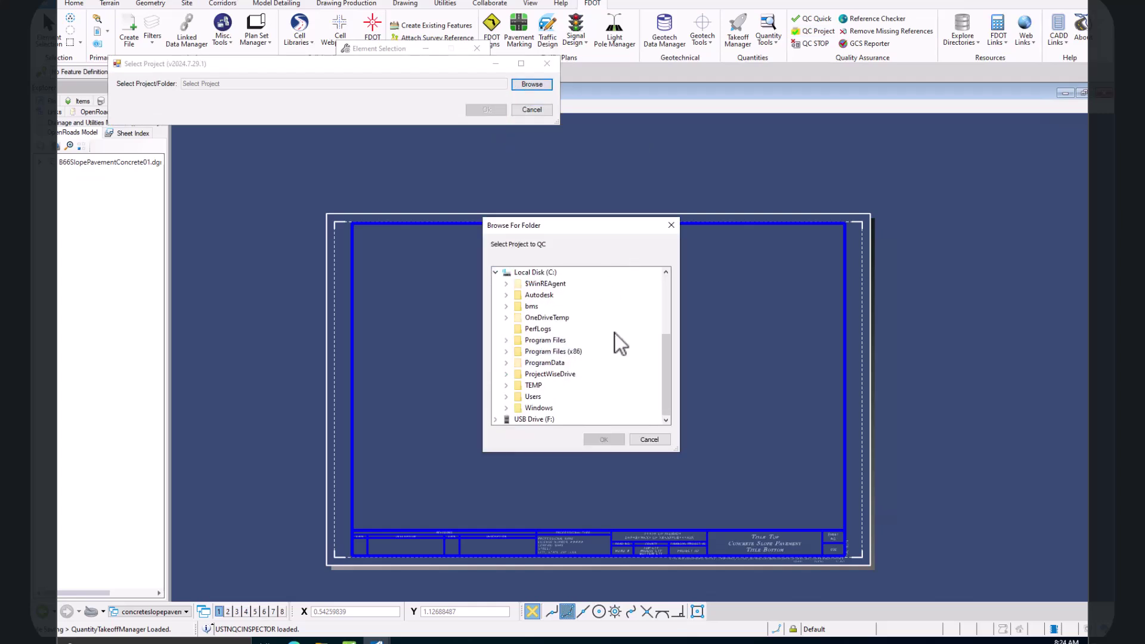
{"action": "double_click", "coordinate": [546, 376]}
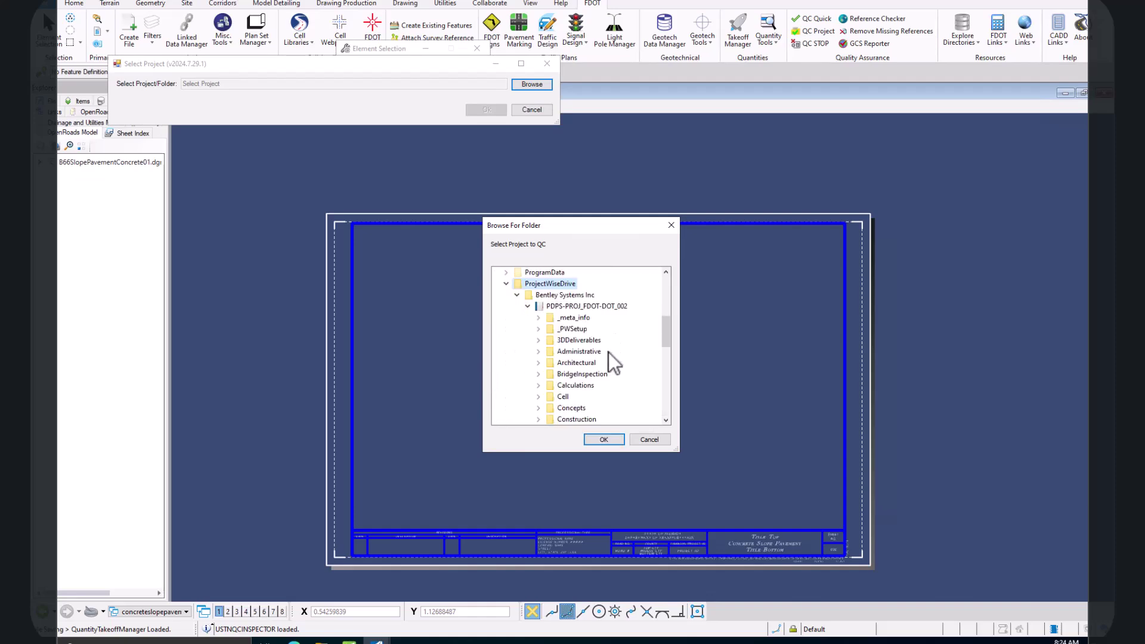
{"action": "scroll", "coordinate": [608, 383], "scroll_direction": "down", "scroll_amount": 4}
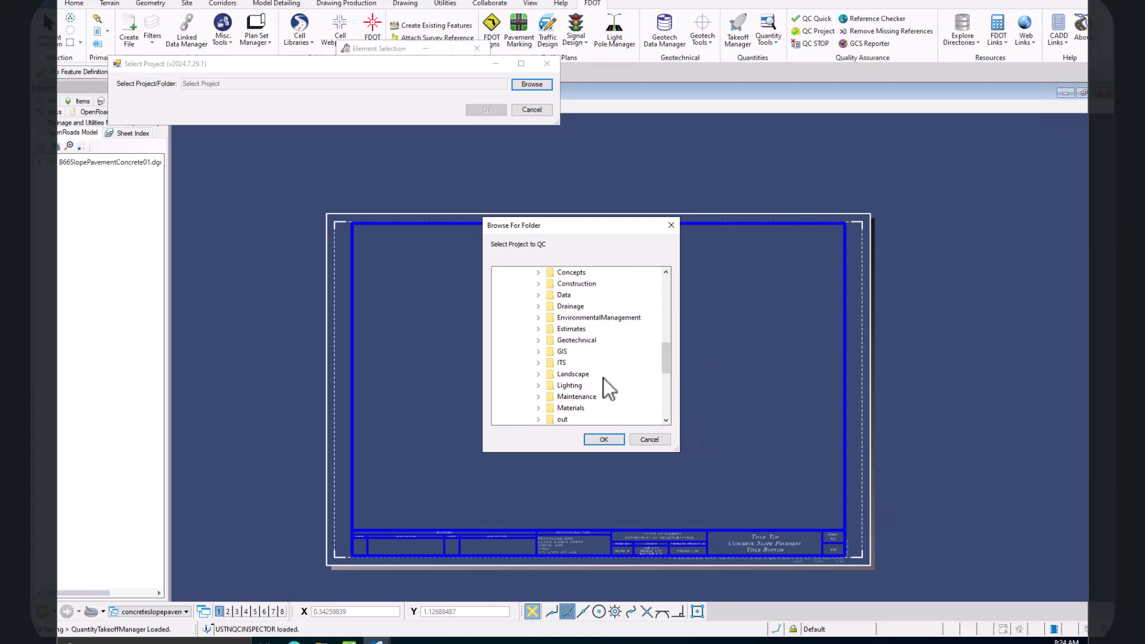
{"action": "scroll", "coordinate": [606, 376], "scroll_direction": "down", "scroll_amount": 2}
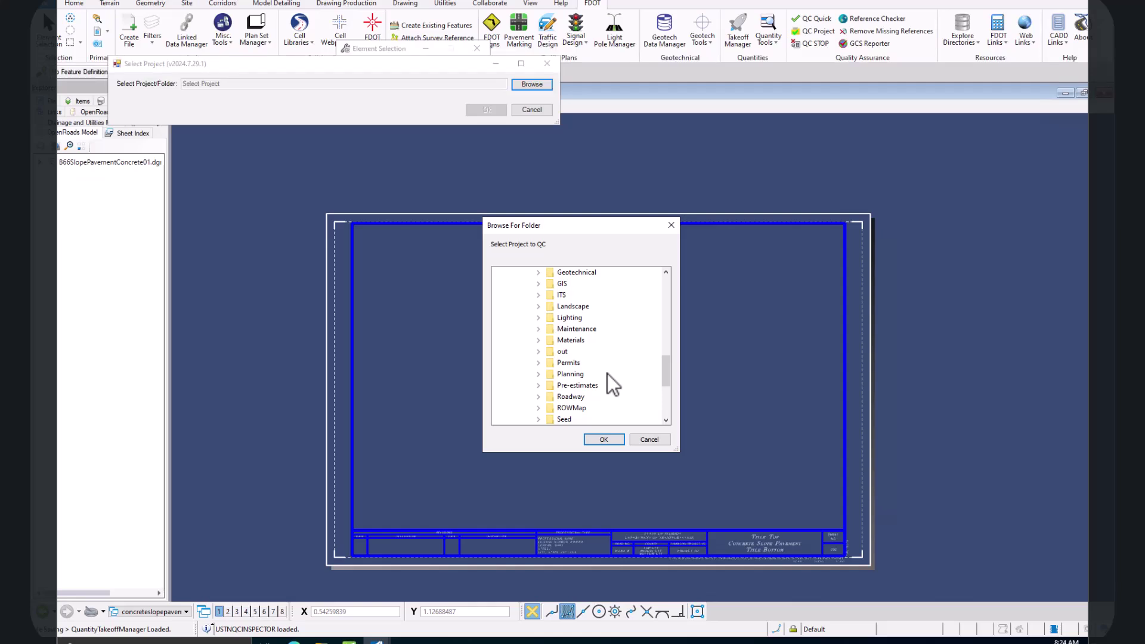
{"action": "left_click", "coordinate": [650, 439]}
{"action": "left_click", "coordinate": [547, 63]}
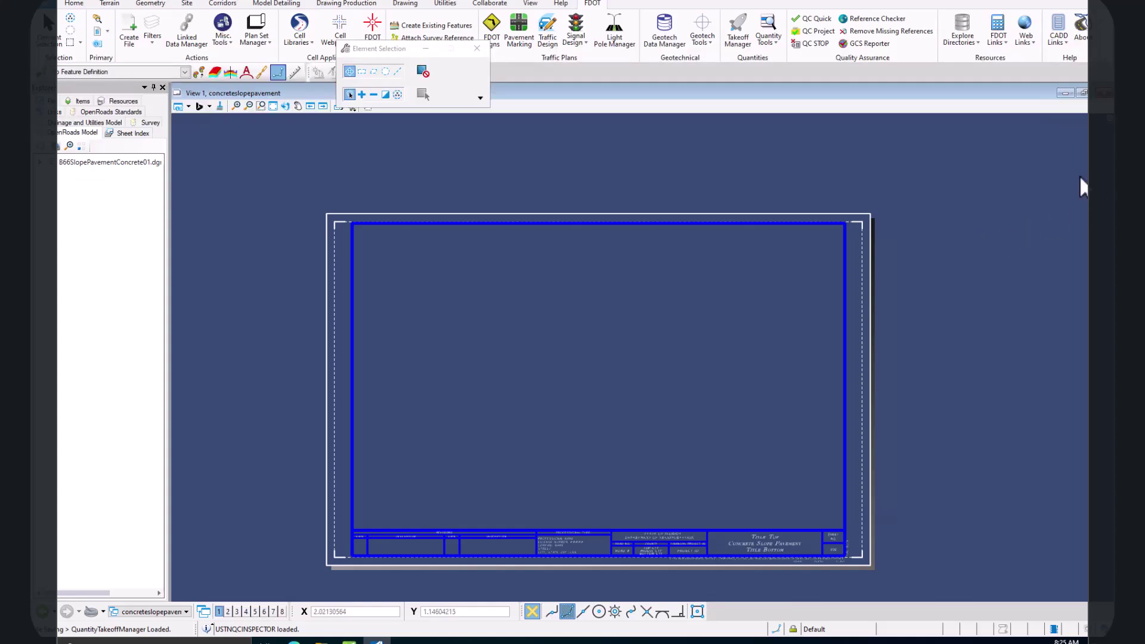
Explore the current WorkSet's directory to check its location and close that window, then explore the FDOTConnect2023 directory
{"action": "left_click", "coordinate": [961, 42]}
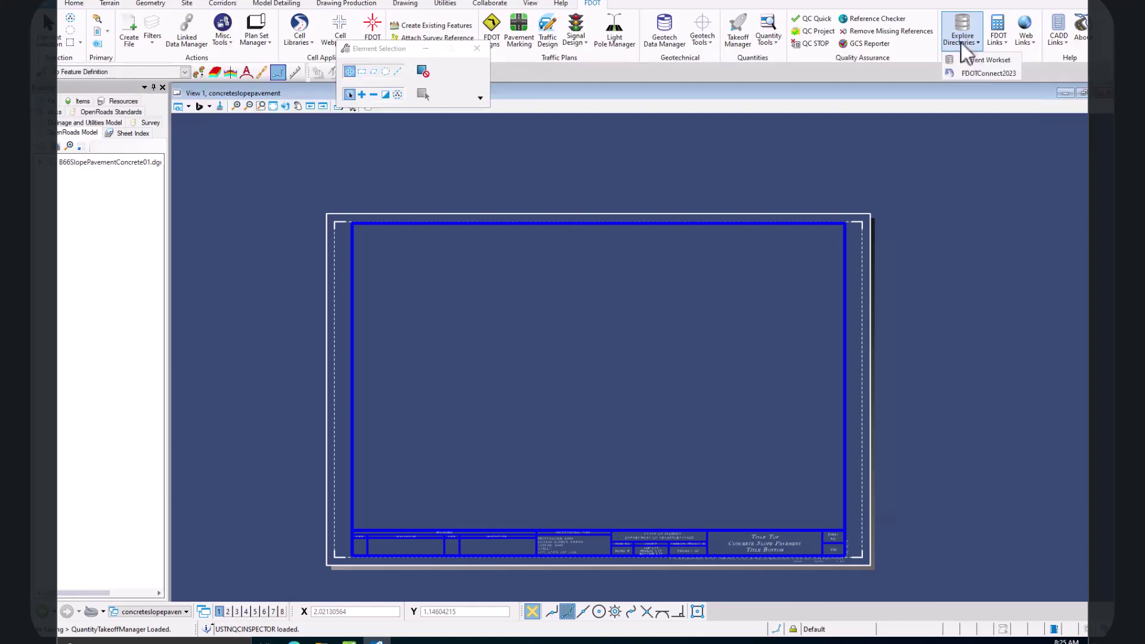
{"action": "left_click", "coordinate": [991, 60]}
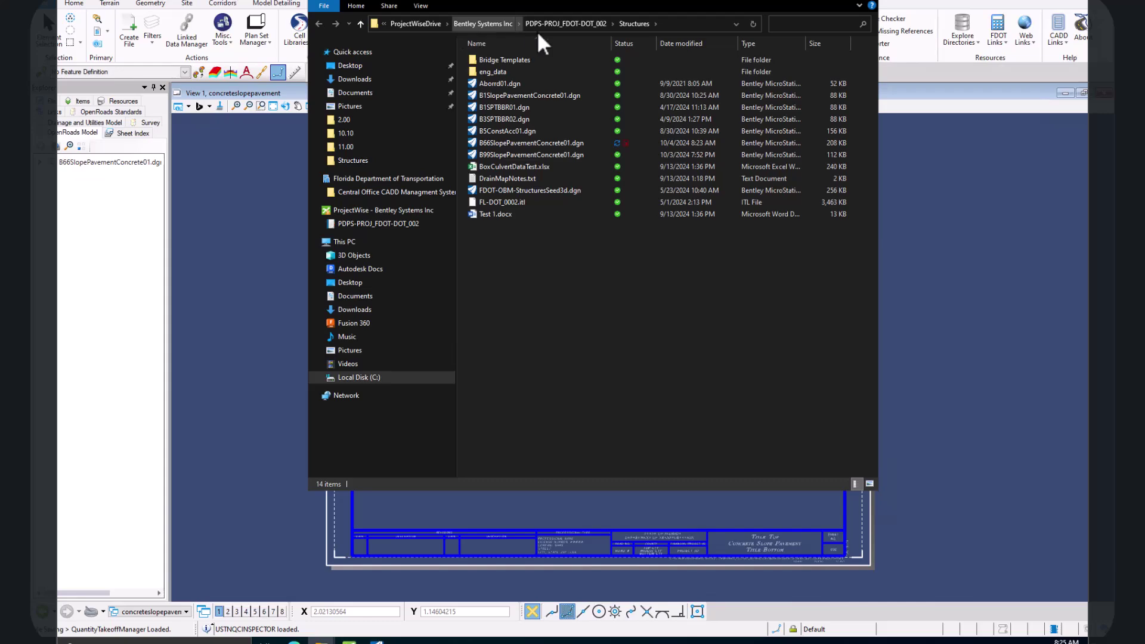
{"action": "left_click_drag", "start_coordinate": [620, 5], "coordinate": [621, 65]}
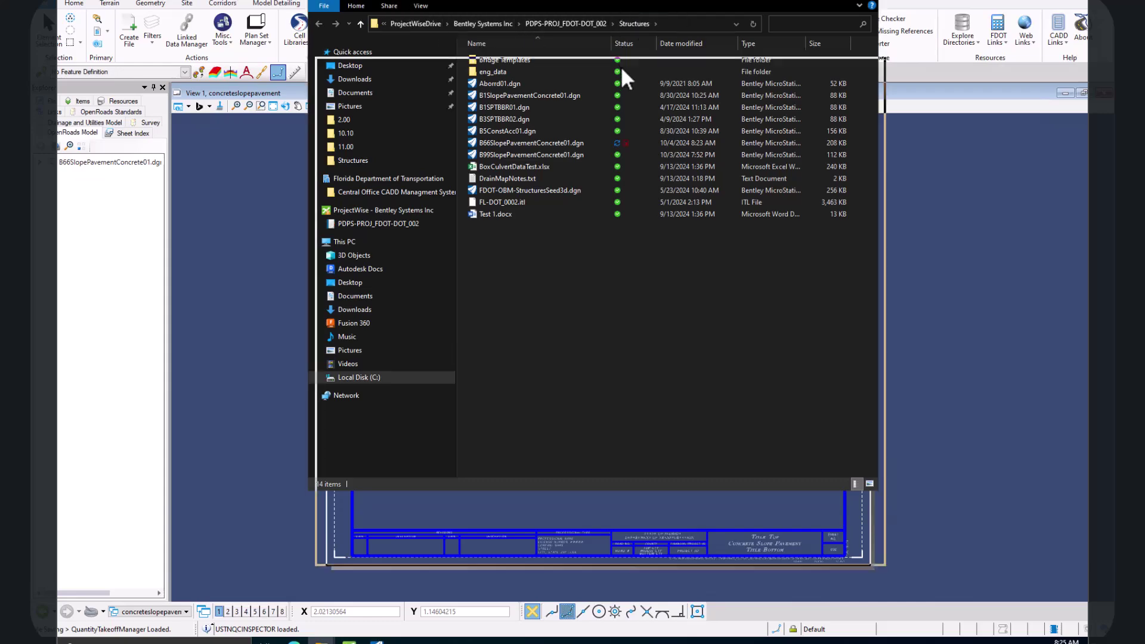
{"action": "left_click", "coordinate": [875, 70]}
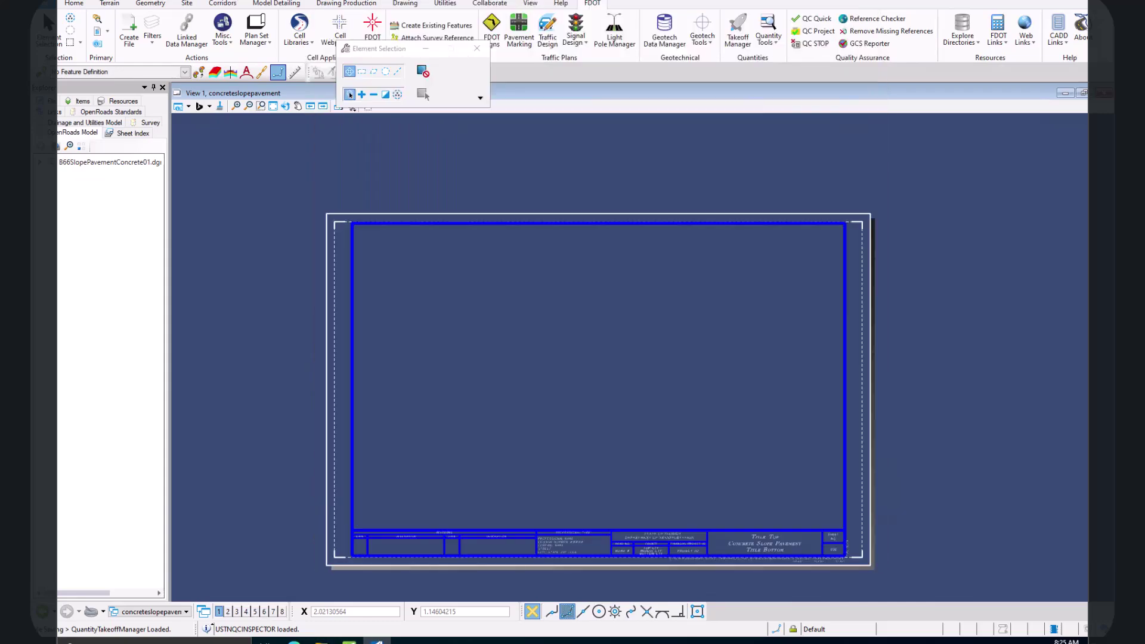
{"action": "left_click", "coordinate": [960, 43]}
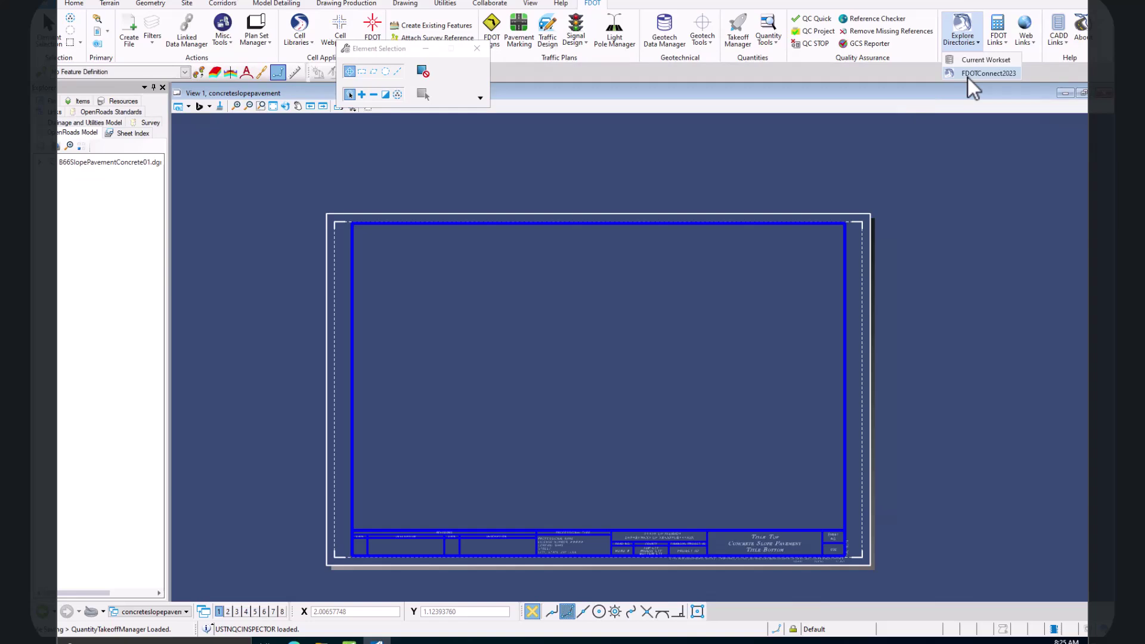
{"action": "left_click", "coordinate": [968, 73]}
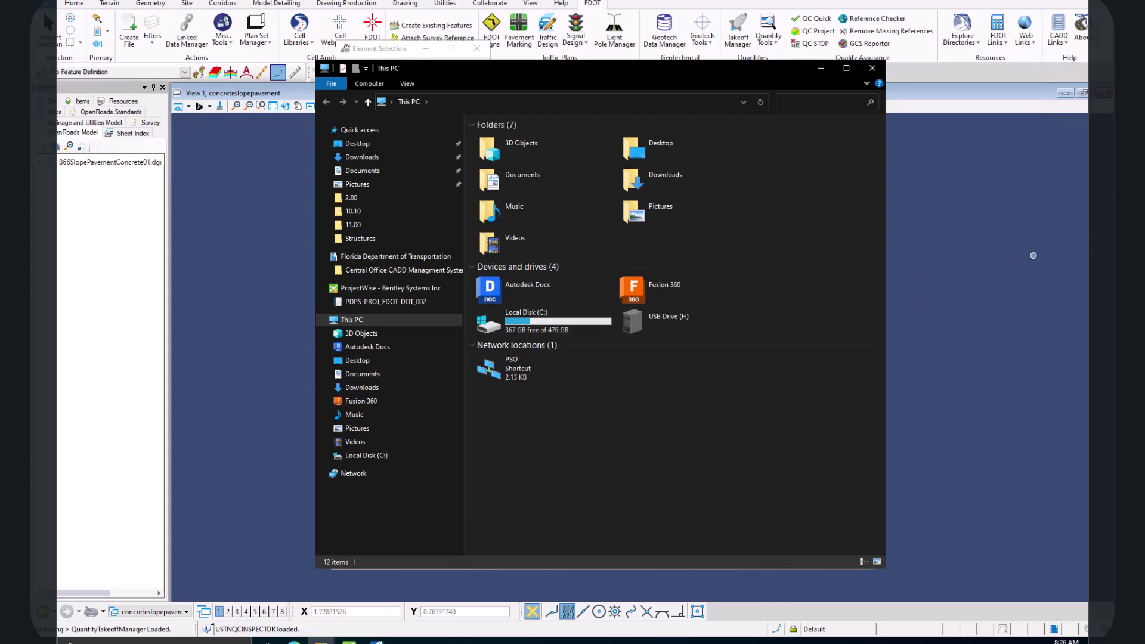
Switch to the PowerPoint presentation and show the Gotchas slides on Linked Data Manager templates and the QC Project Report
{"action": "key", "text": "alt+Tab"}
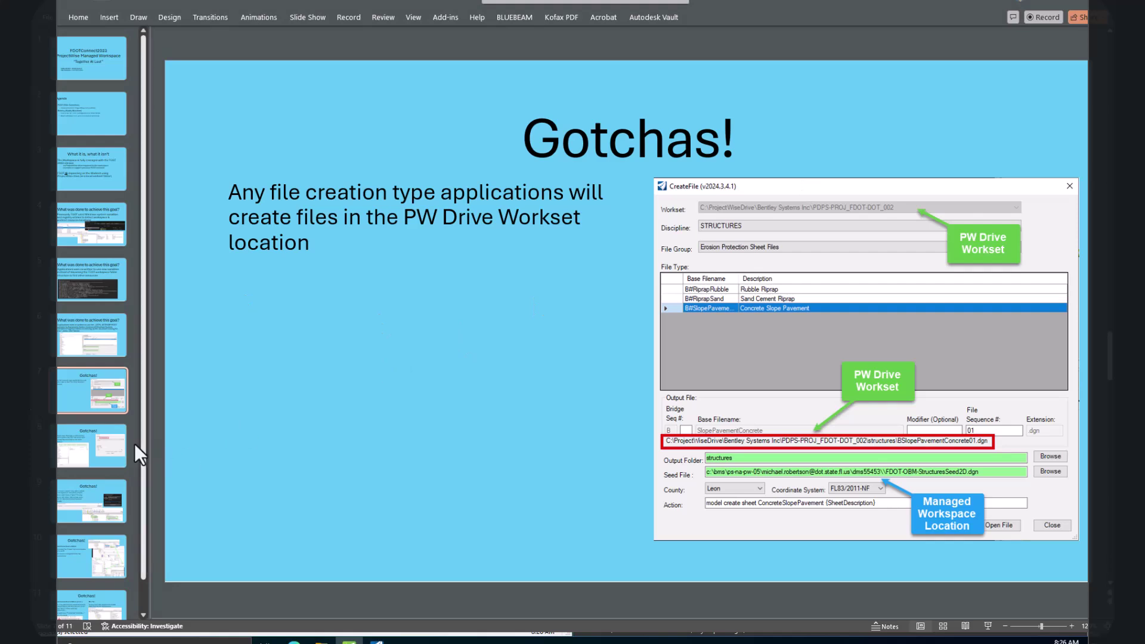
{"action": "left_click", "coordinate": [94, 449]}
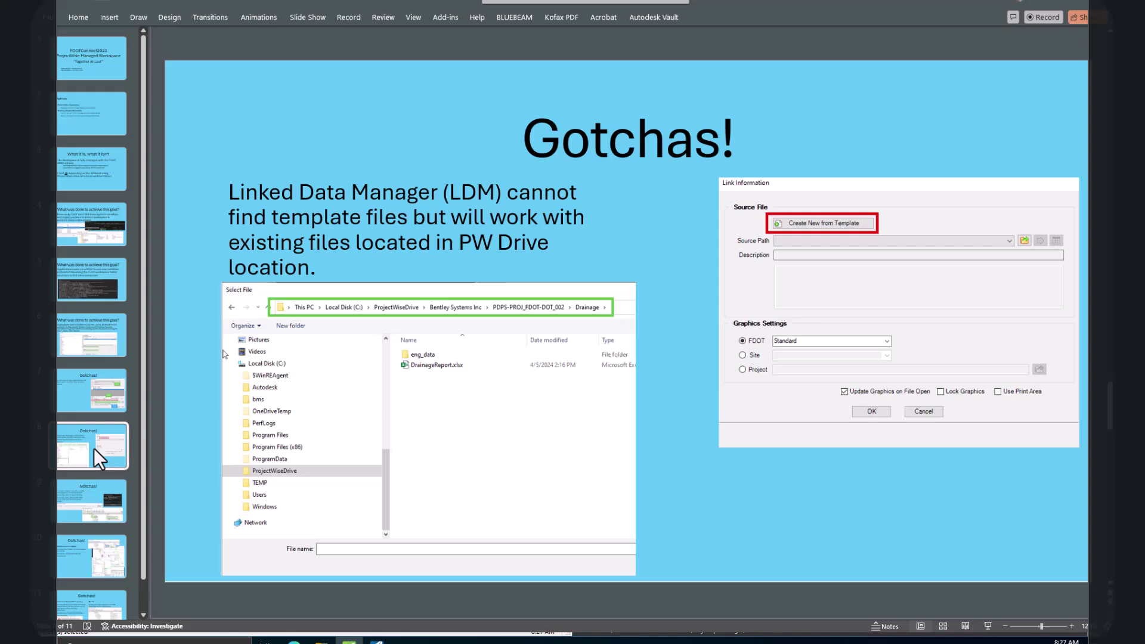
{"action": "left_click", "coordinate": [95, 509]}
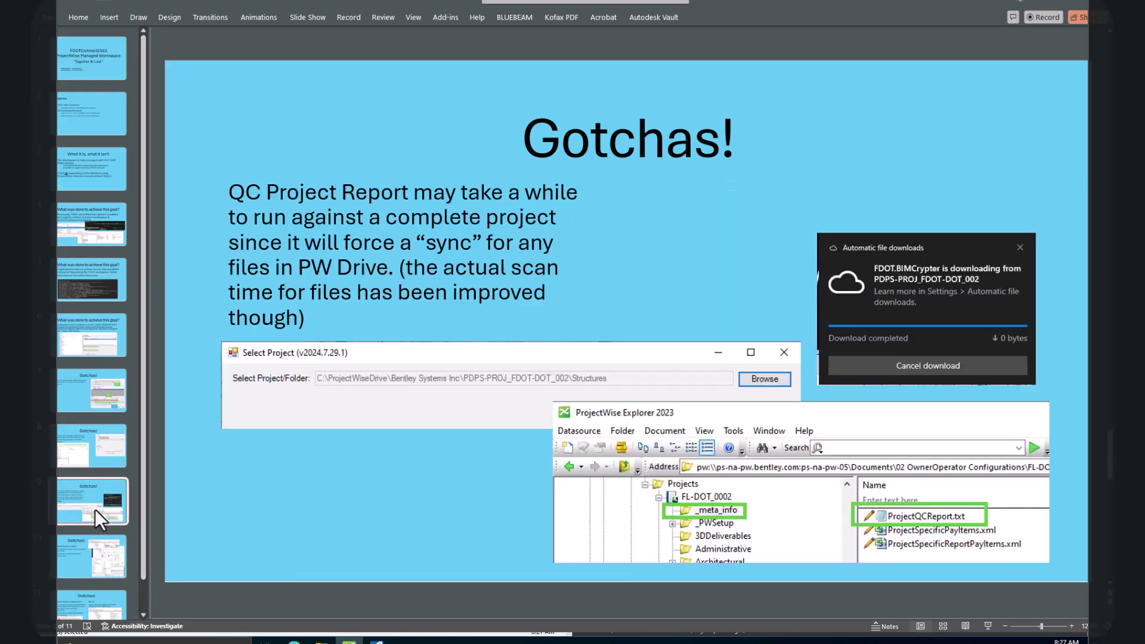